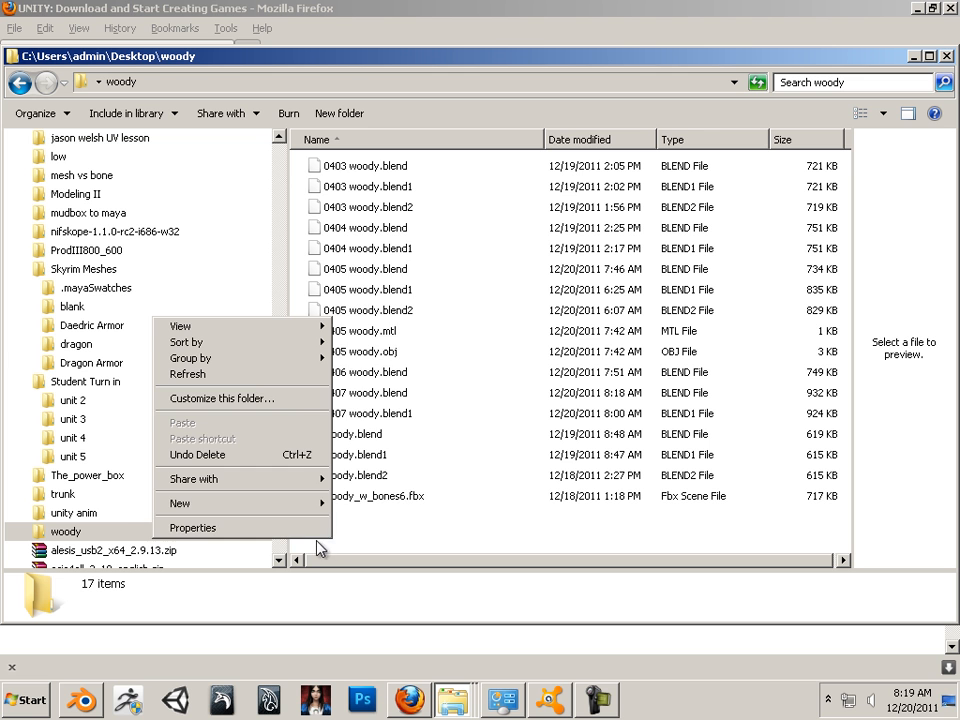
- Create a new folder named woody_the_doll inside the woody folder
mouse_move(322, 504)
left_click(400, 276)
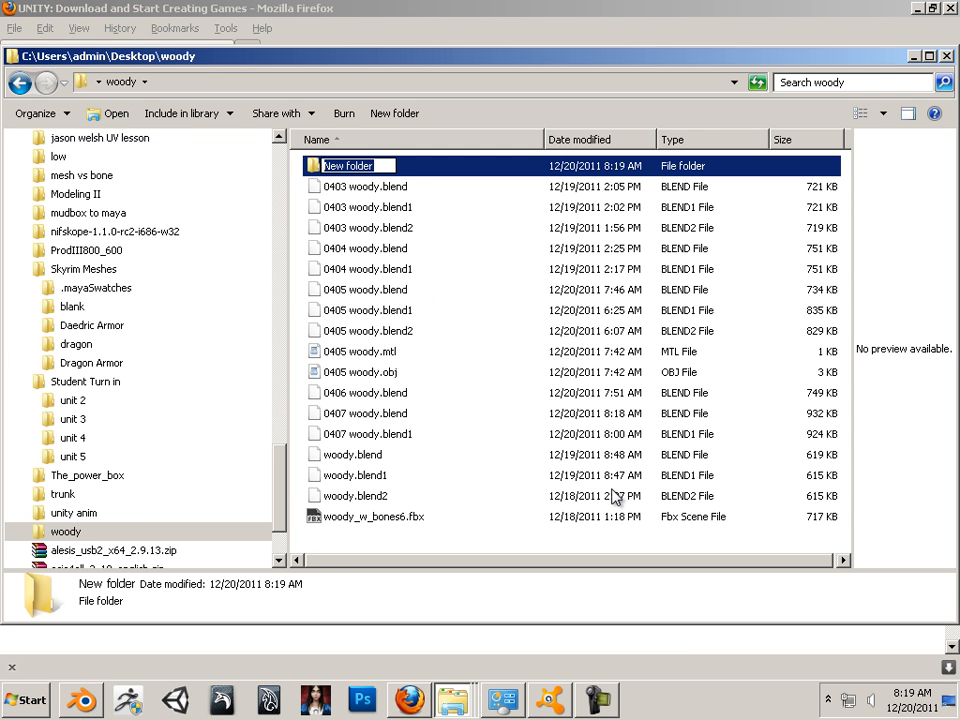
type("woody")
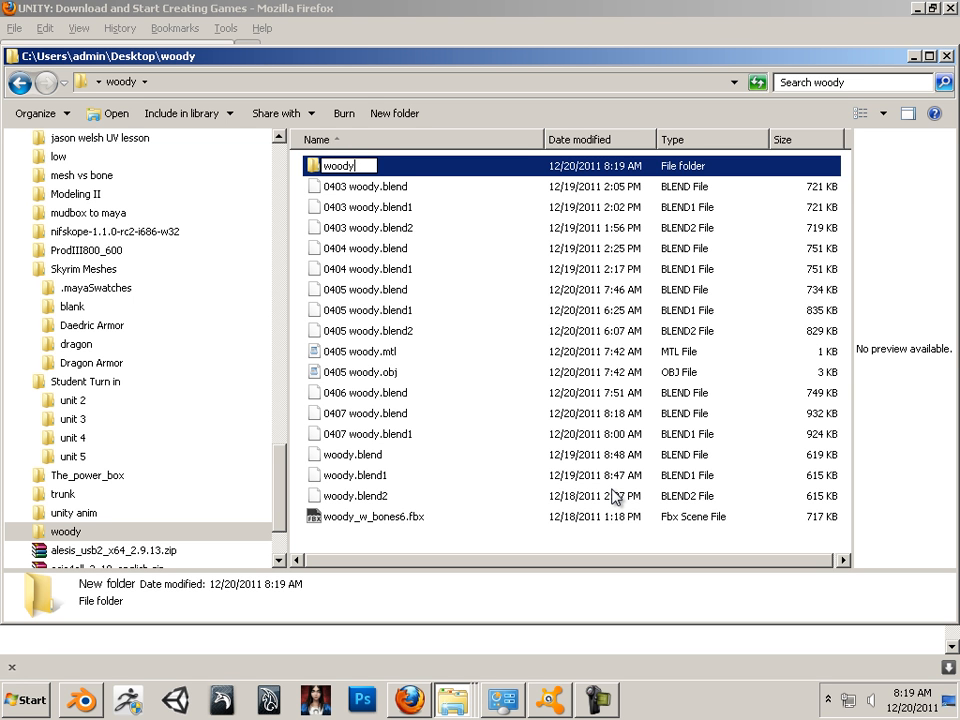
type("_the_doll")
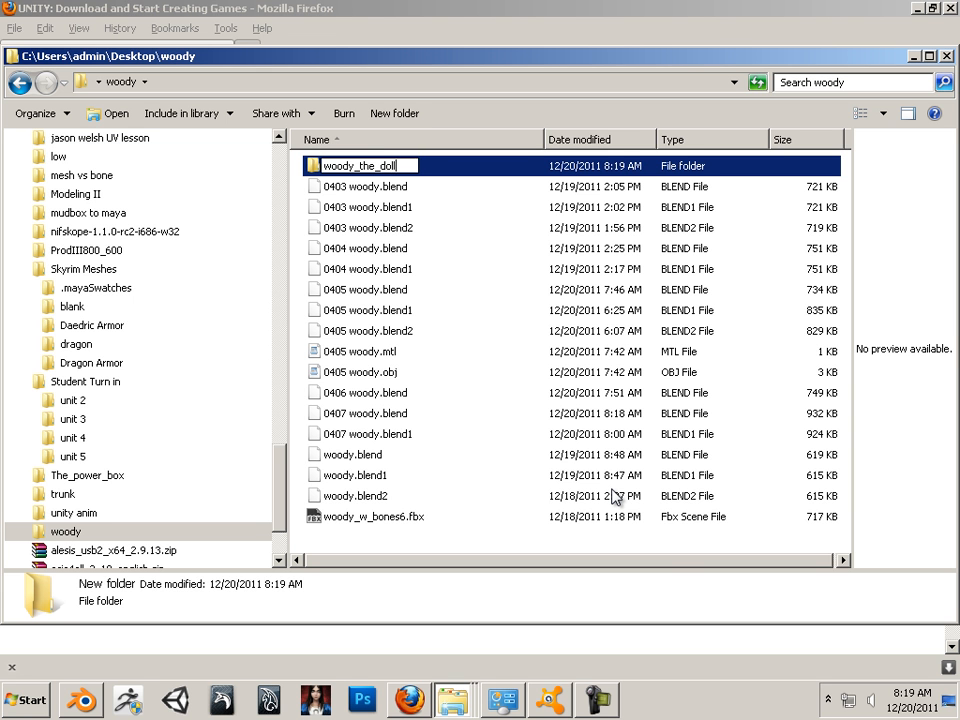
key("Return")
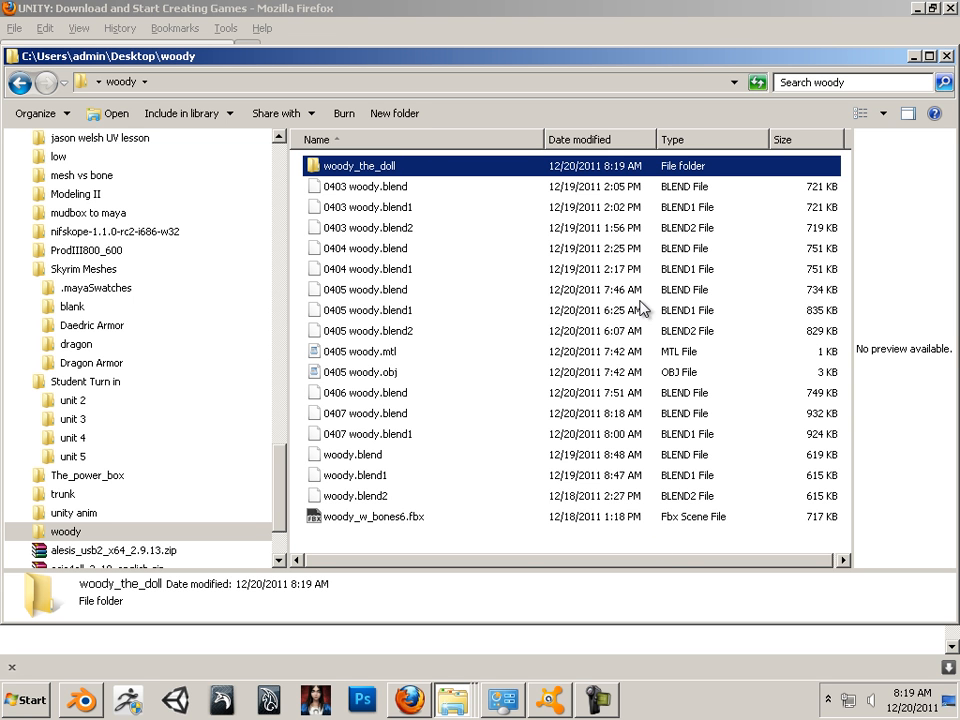
- Open Unity and set up a new project that imports Character Controller.unityPackage
left_click(180, 702)
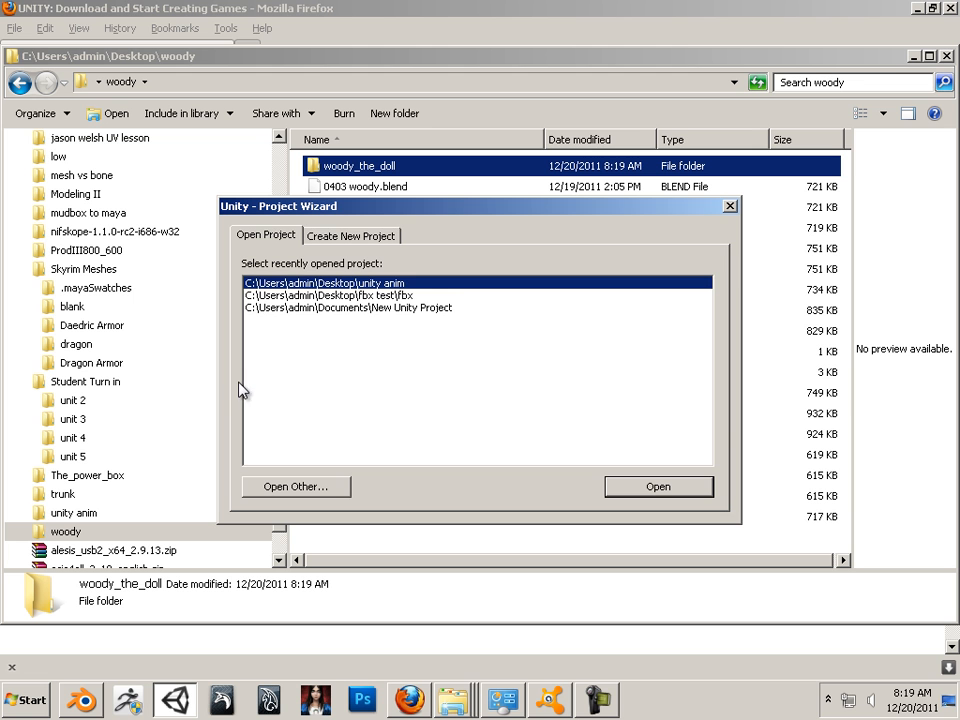
left_click(325, 238)
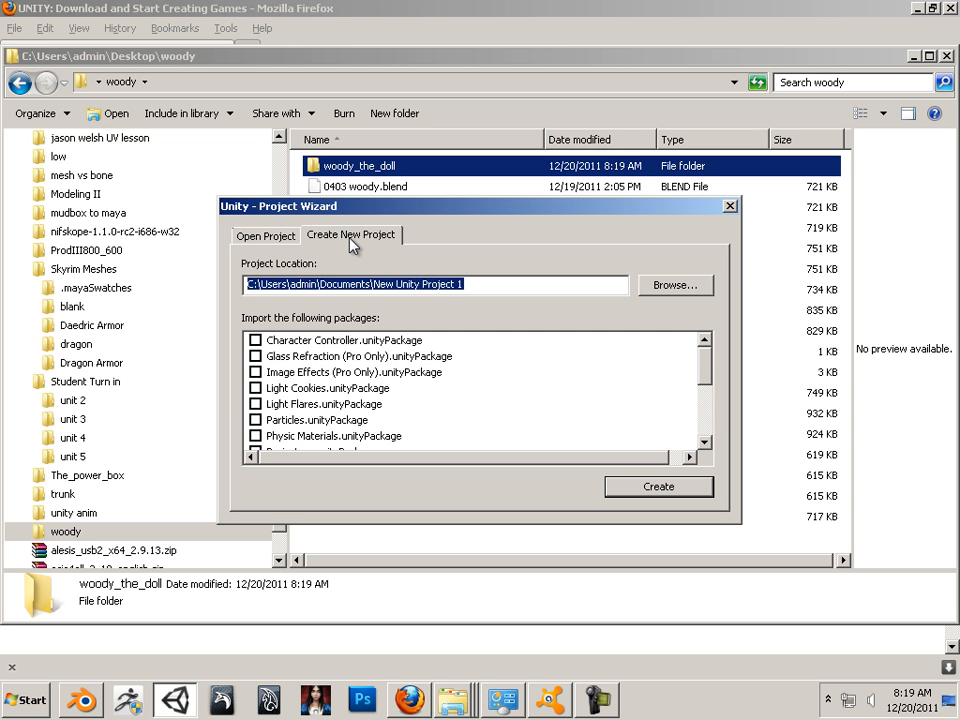
left_click(284, 342)
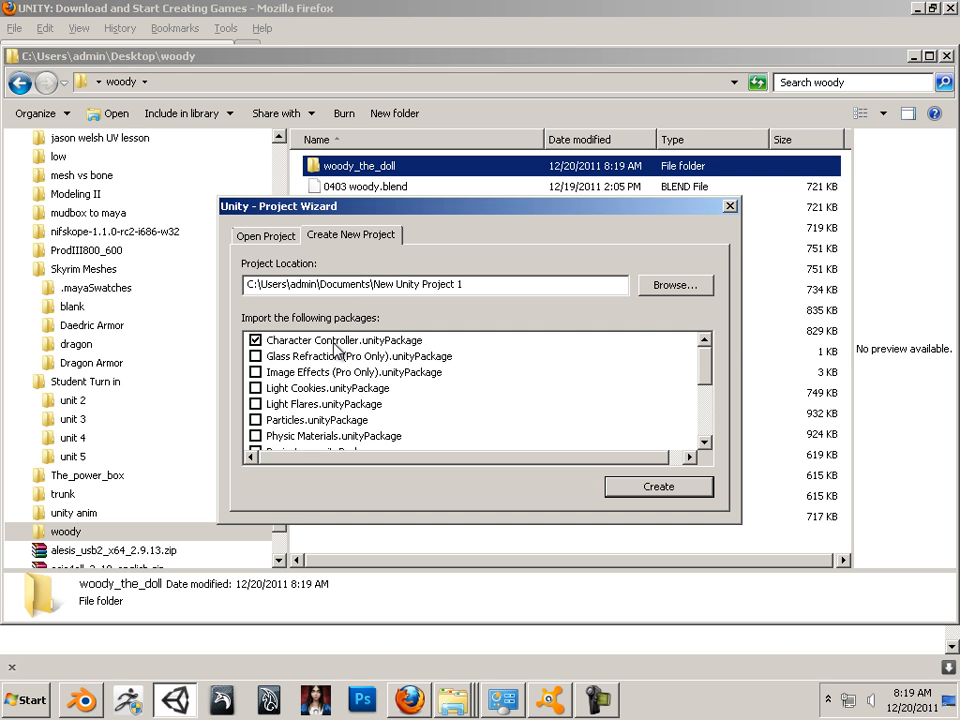
- Set the project location to the woody_the_doll folder, create the project and dismiss the welcome window
left_click(668, 285)
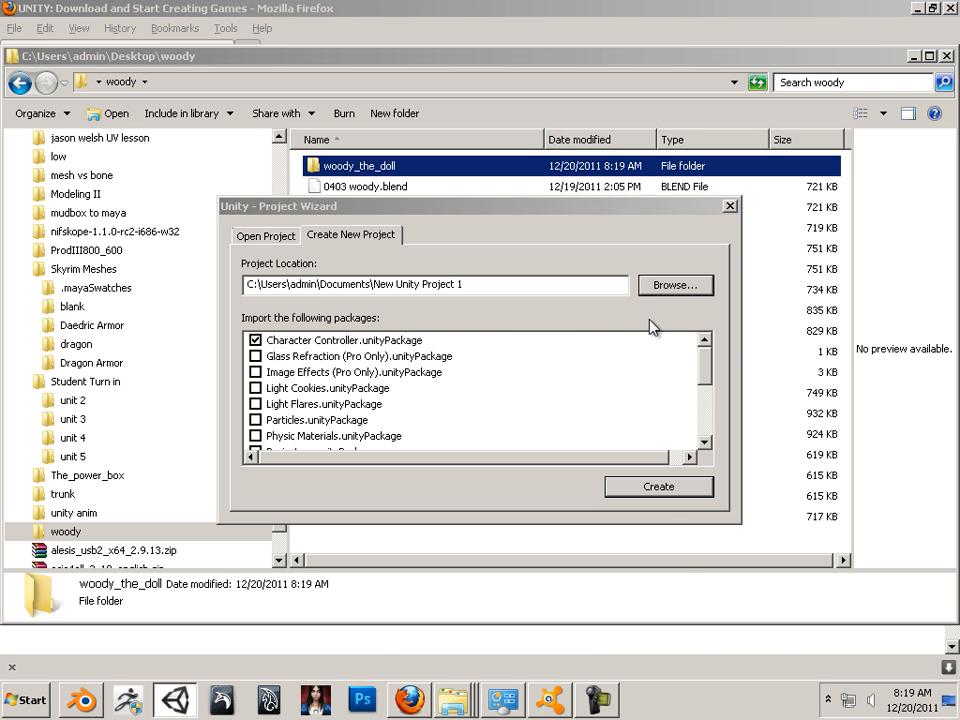
left_click_drag(660, 330, 663, 515)
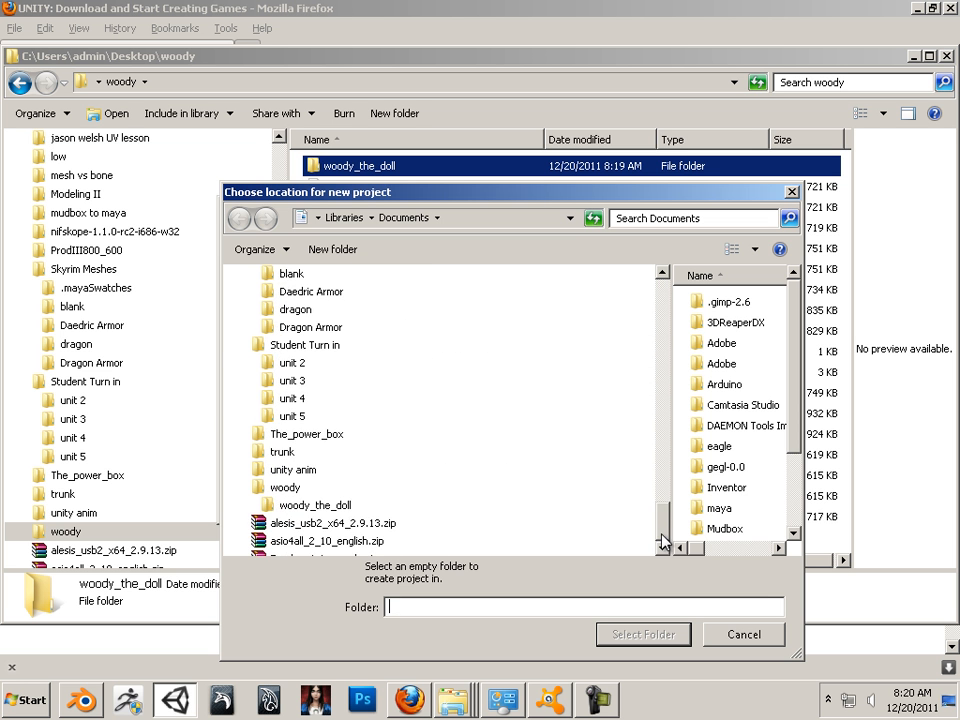
left_click(286, 488)
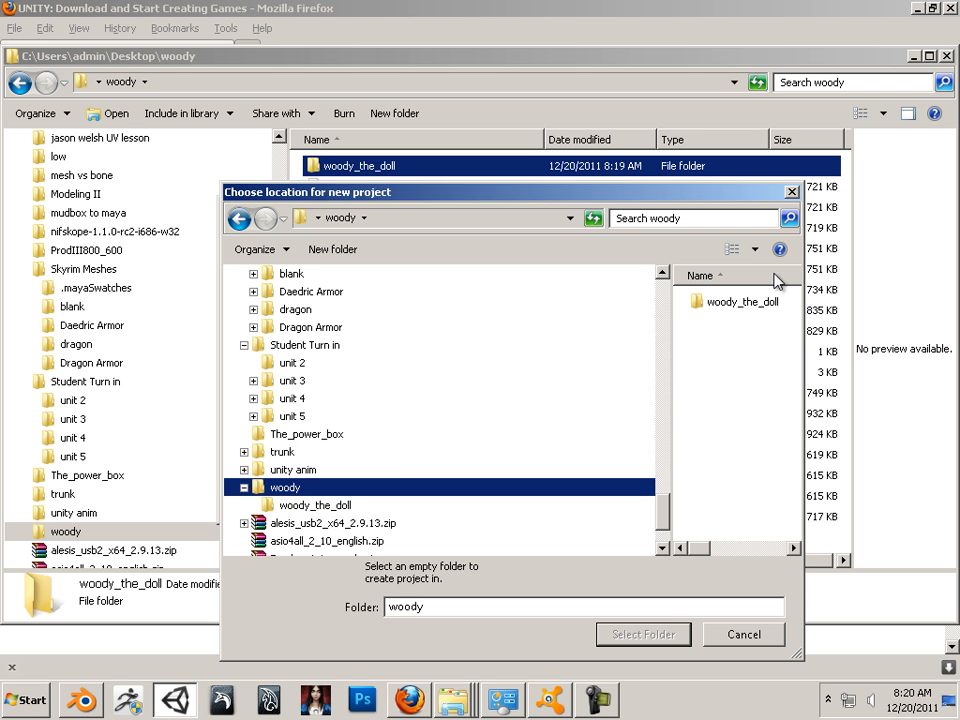
double_click(765, 305)
left_click(646, 603)
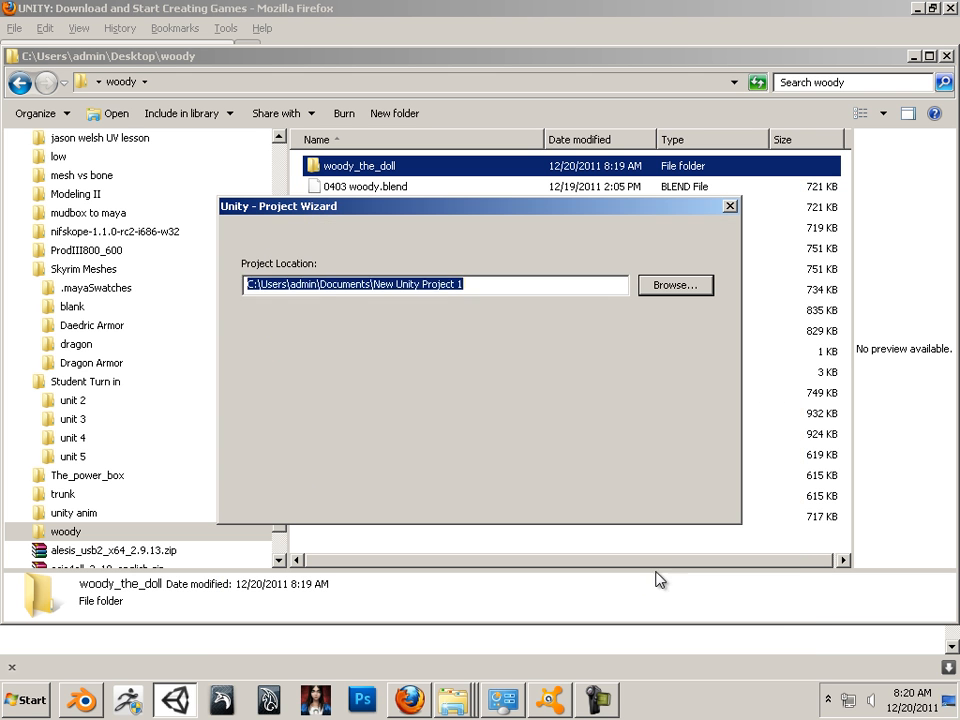
left_click(637, 488)
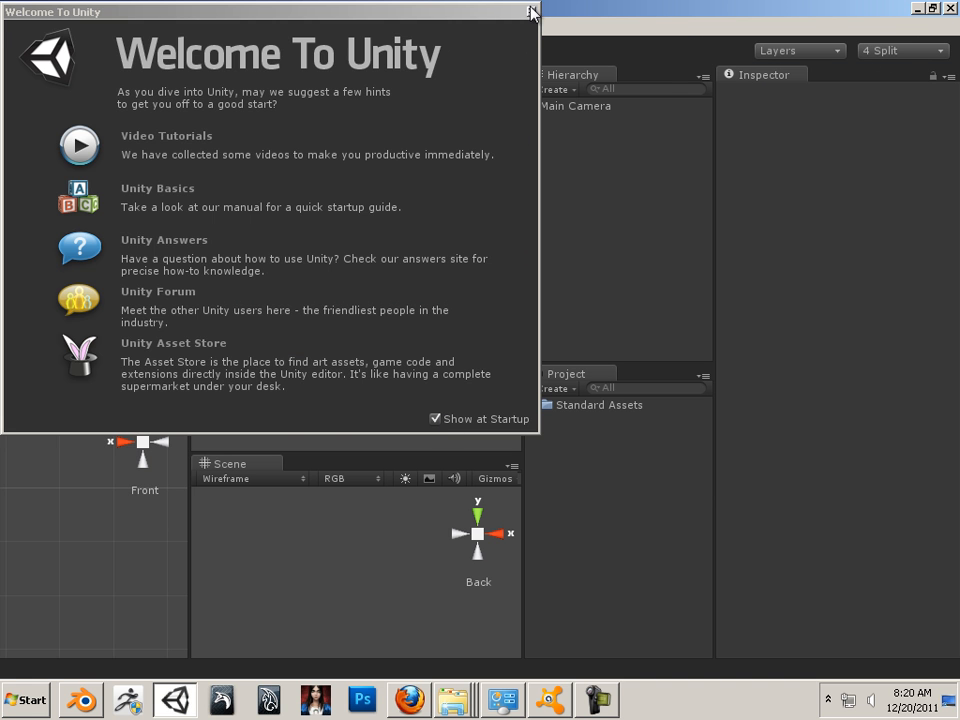
left_click(532, 11)
left_click(12, 27)
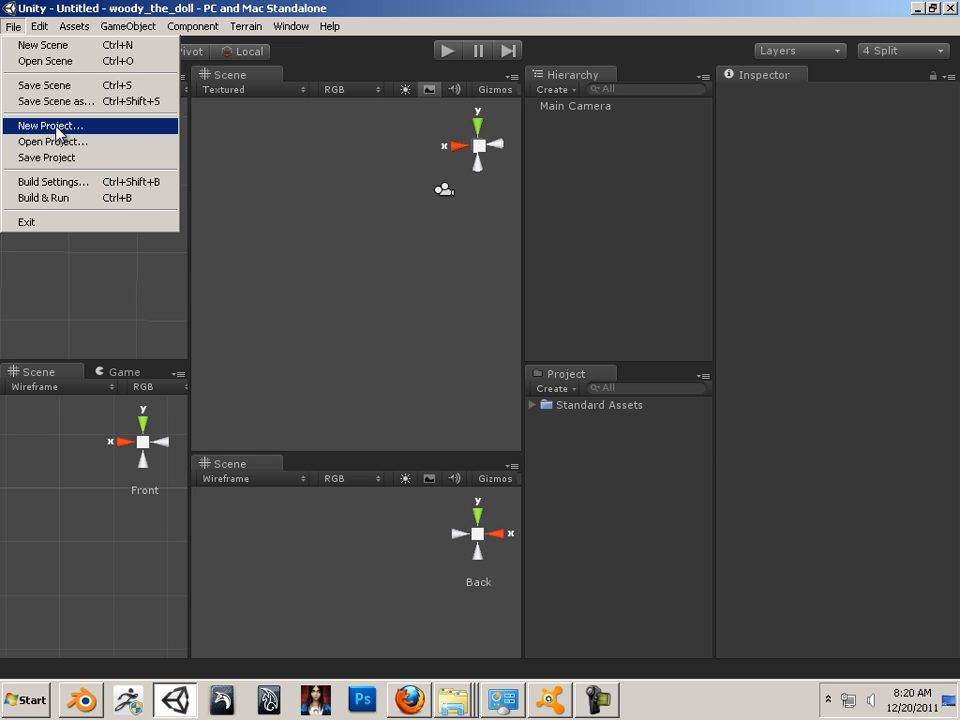
left_click(355, 55)
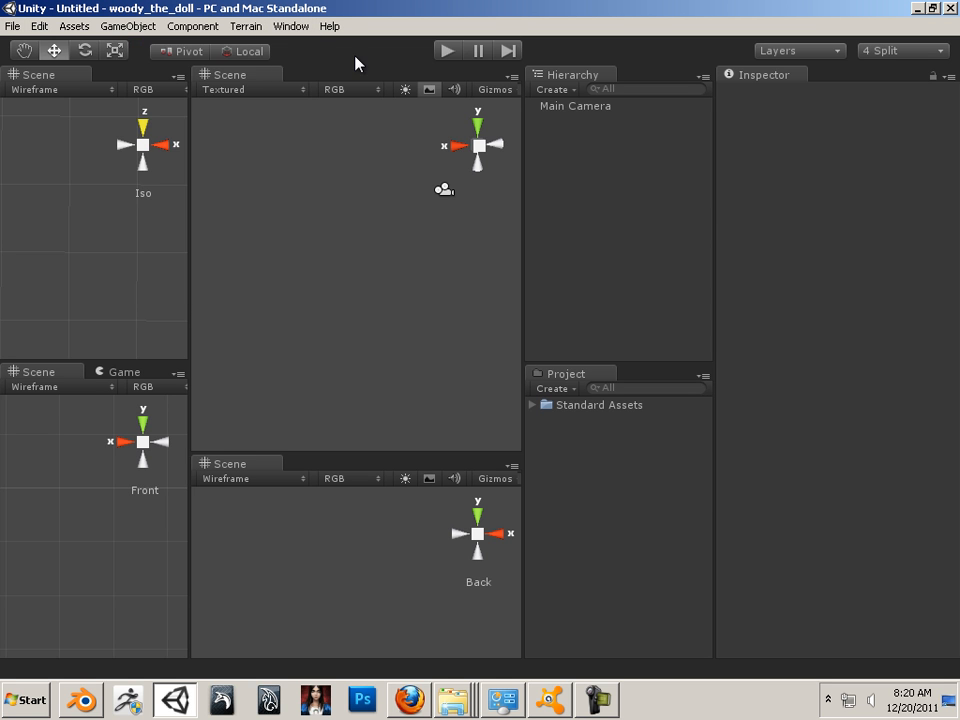
left_click(289, 27)
mouse_move(270, 90)
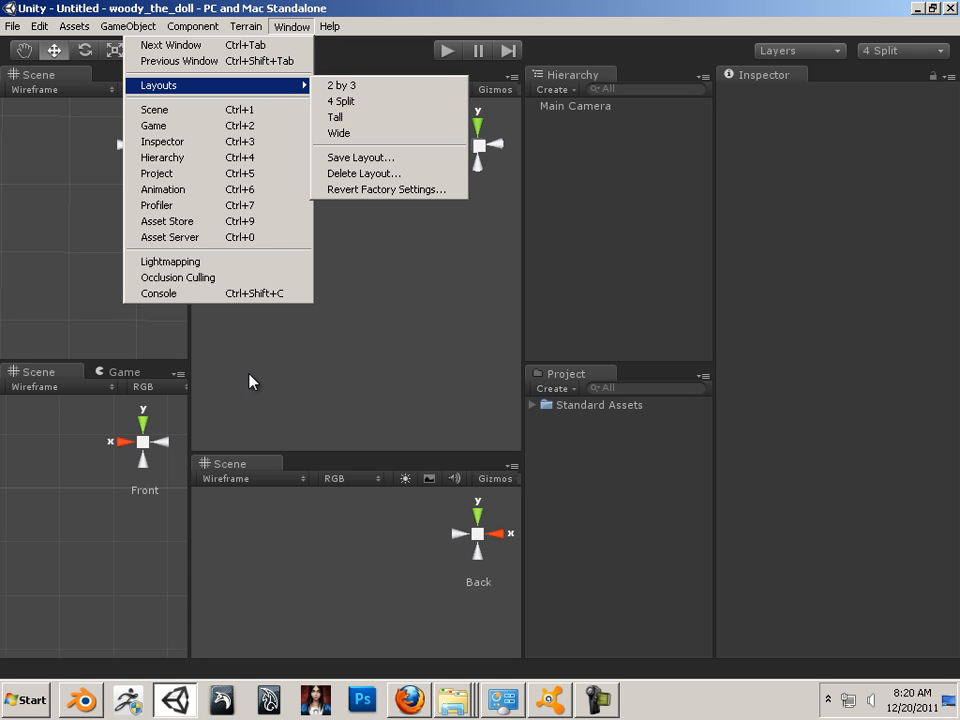
- Enlarge the lower middle Scene view until its upper edge lines up with the neighbouring views
left_click(219, 452)
left_click_drag(216, 450, 222, 362)
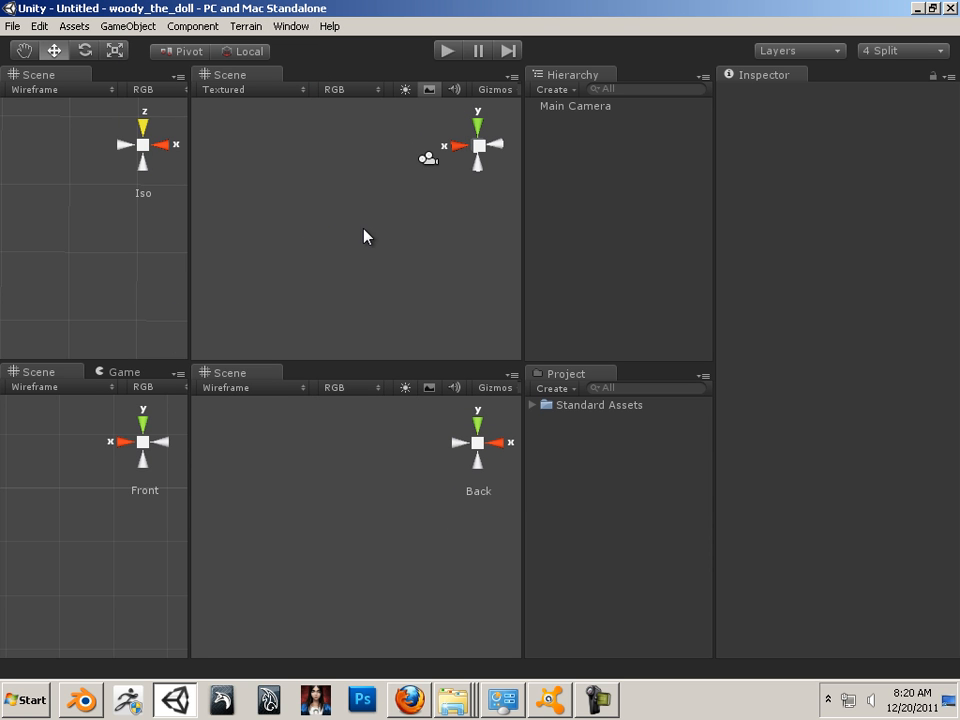
right_click_drag(372, 230, 283, 224)
right_click_drag(358, 253, 333, 252)
left_click(25, 51)
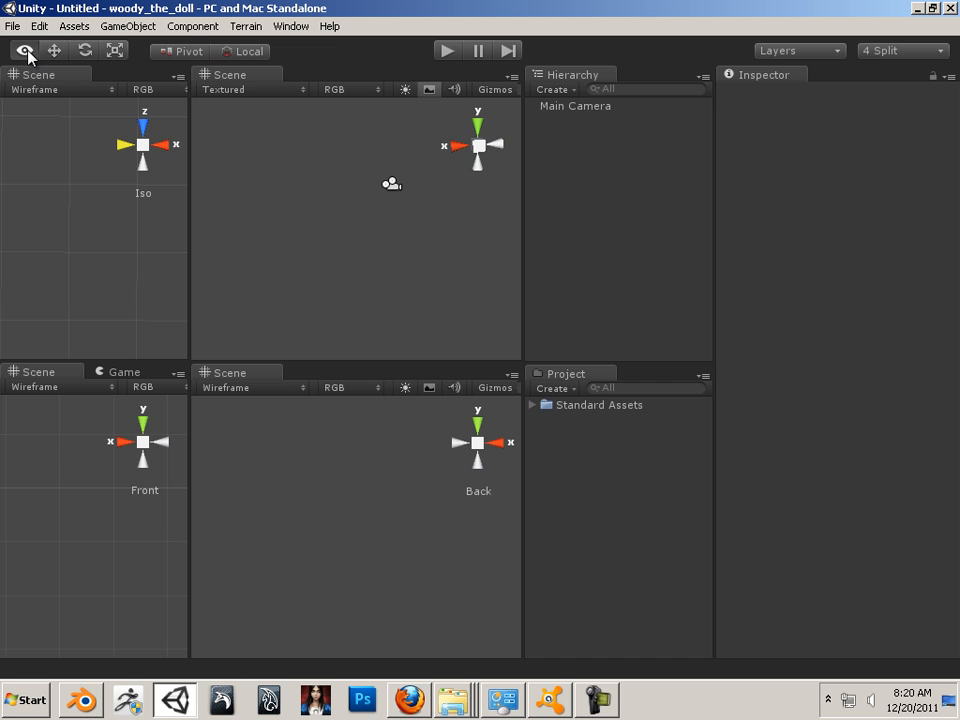
right_click_drag(275, 198, 281, 204)
left_click(55, 51)
right_click_drag(246, 130, 238, 144)
left_click(12, 27)
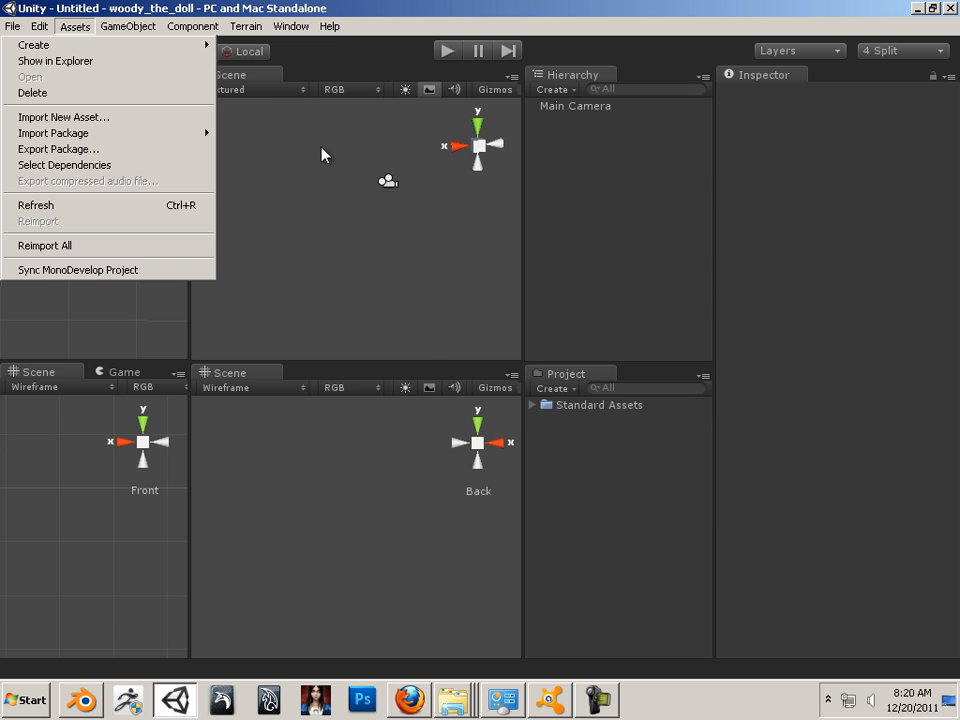
left_click(407, 300)
- Switch to Blender, move the timeline to frame 2 and change from Weight Paint to Object Mode
left_click(88, 700)
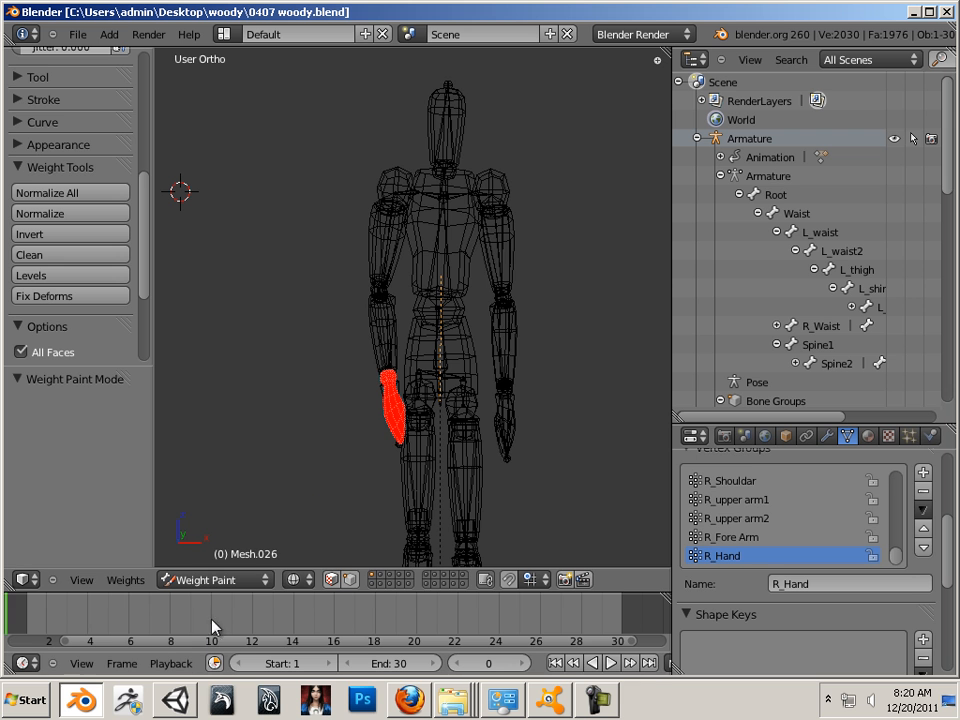
mouse_move(120, 615)
left_mouse_down()
mouse_move(103, 611)
mouse_move(163, 600)
mouse_move(462, 606)
mouse_move(36, 594)
mouse_move(47, 600)
left_mouse_up()
left_click(205, 580)
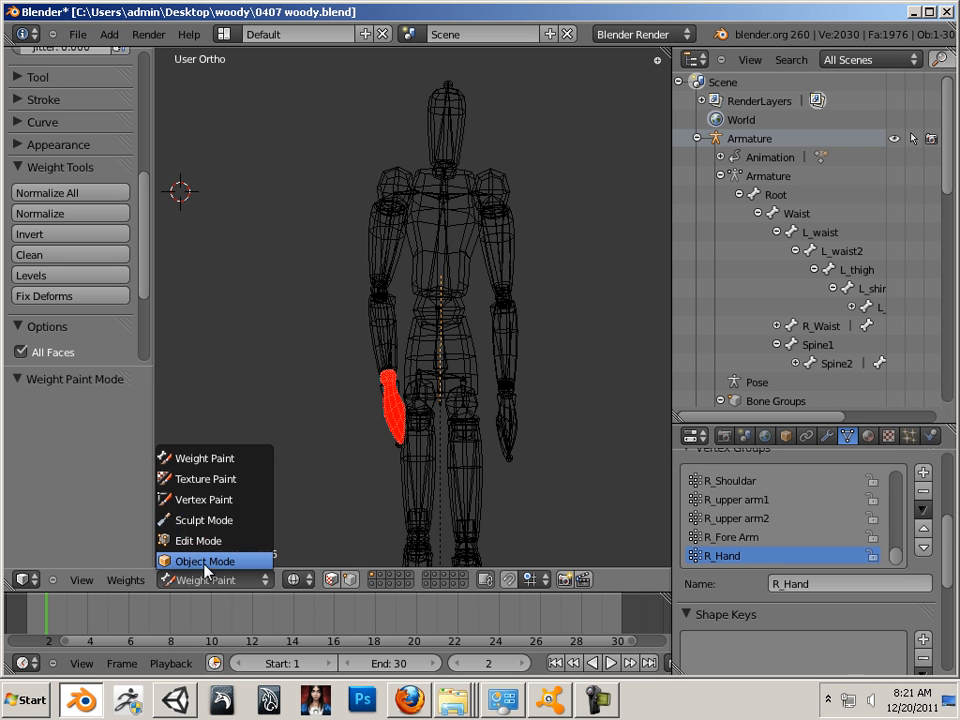
left_click(205, 561)
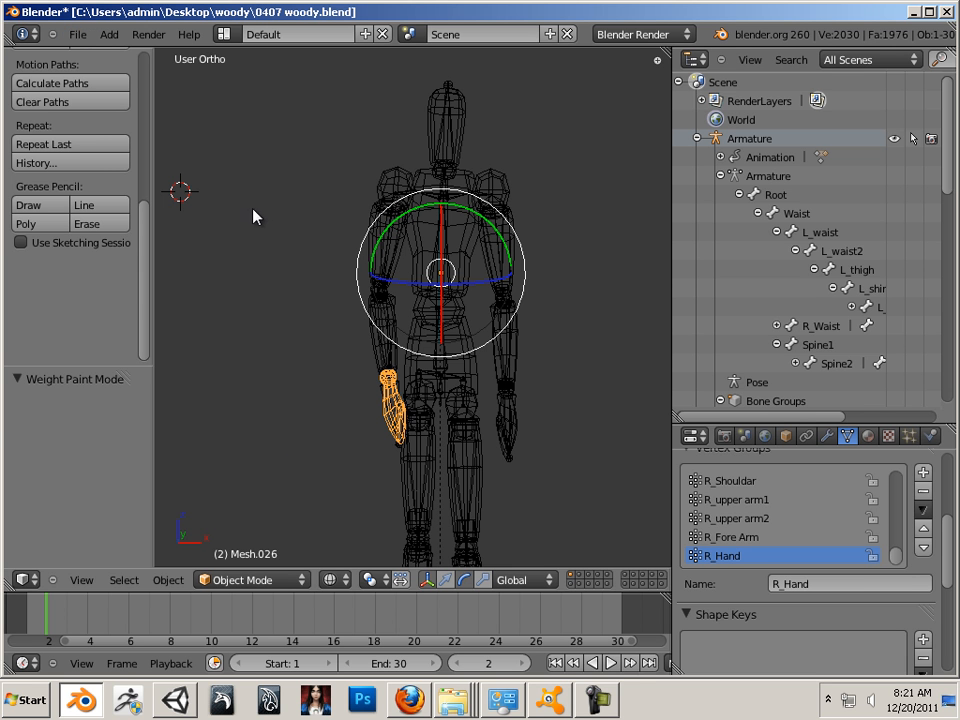
- Select all objects and export them as Autodesk FBX file 0407 woody.fbx into woody_the_doll\Assets\Standard Assets
key("a")
key("a")
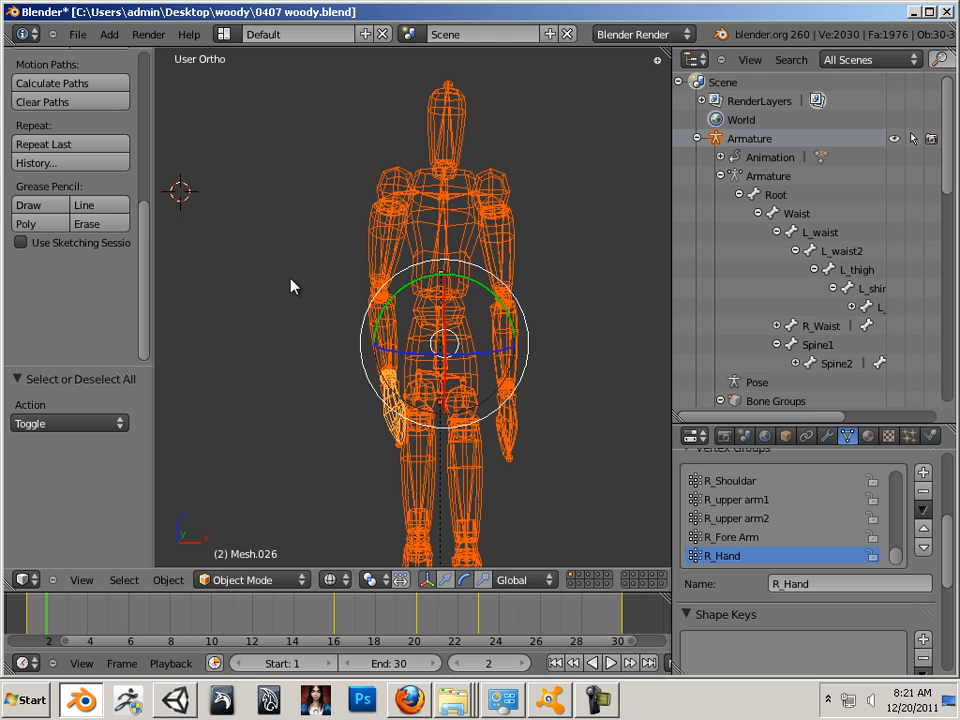
left_click(77, 34)
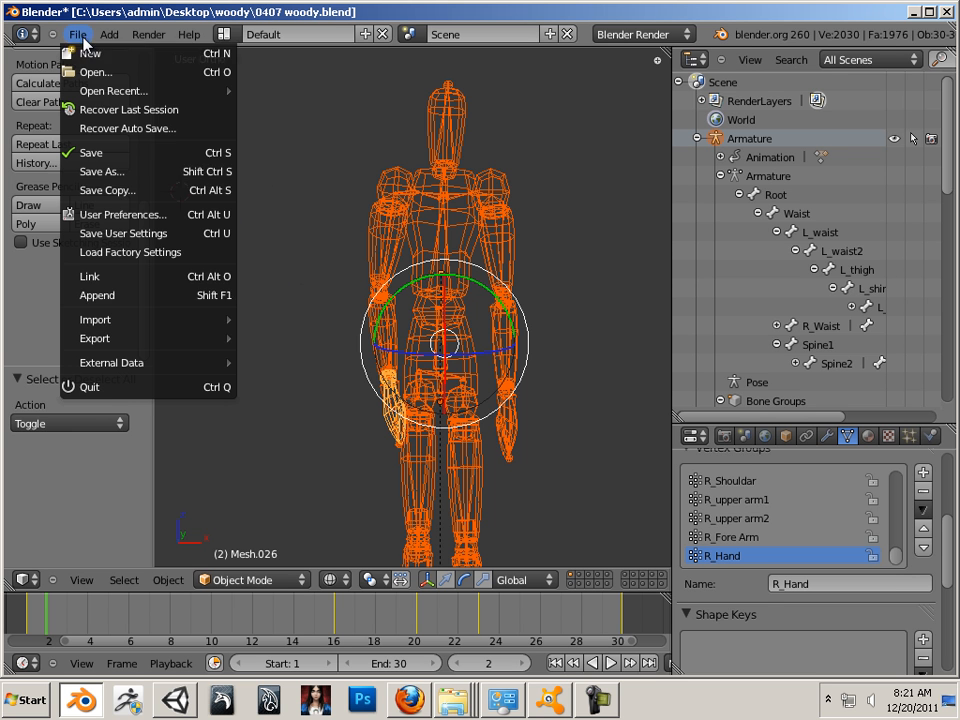
mouse_move(137, 341)
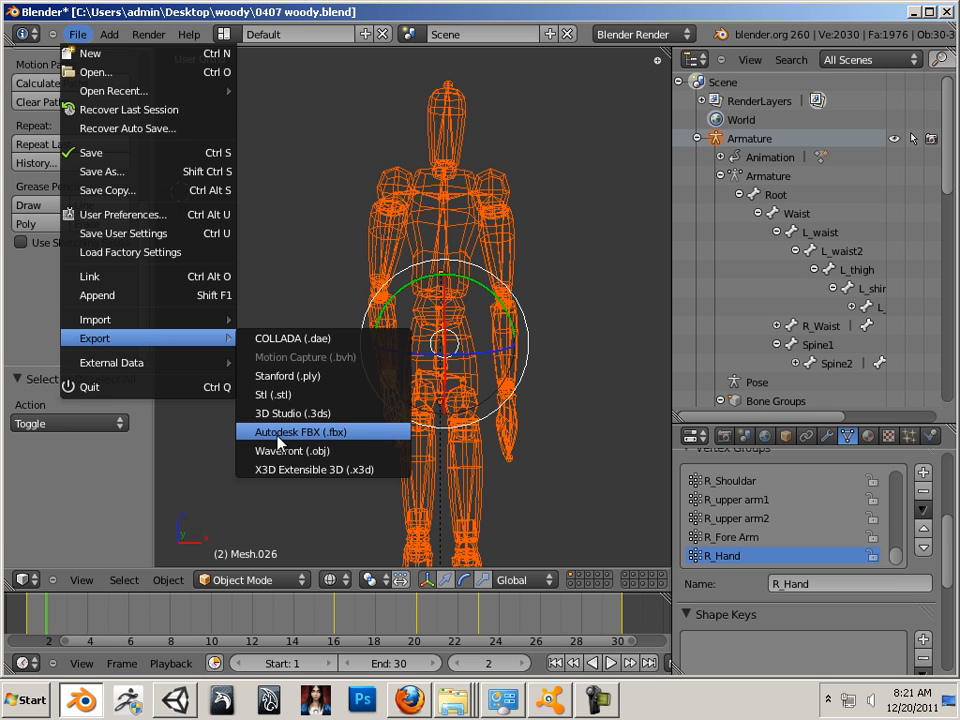
left_click(329, 444)
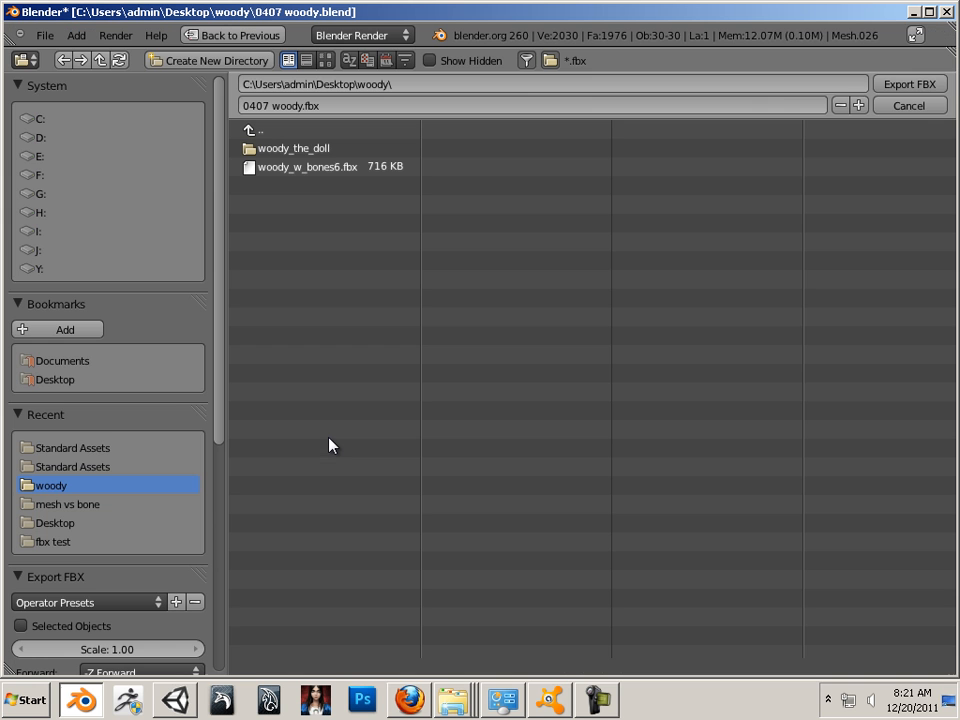
left_click(264, 150)
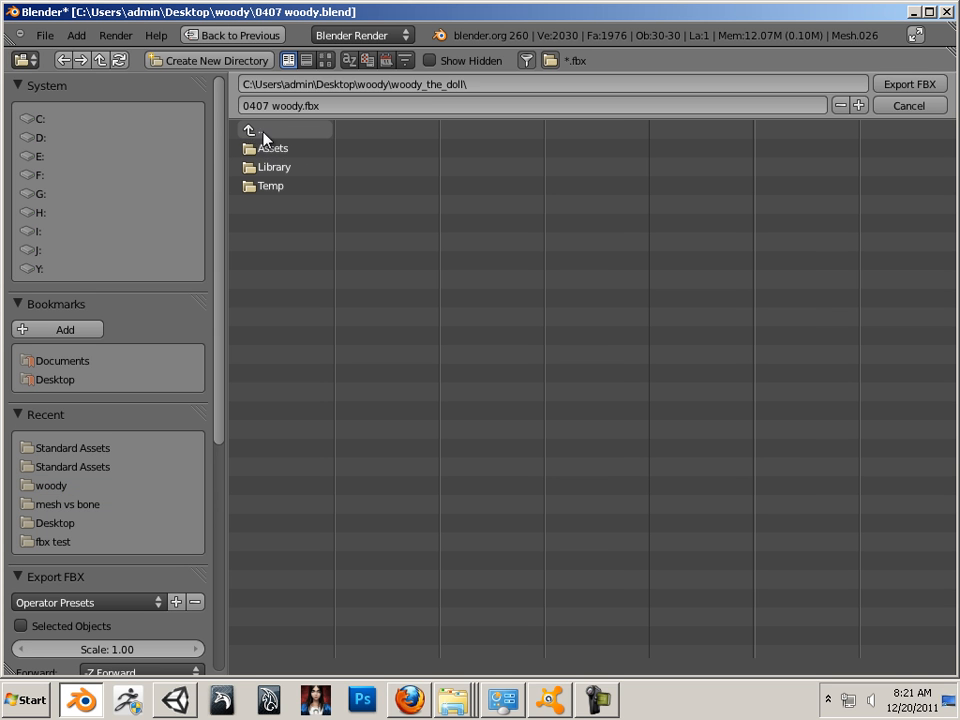
left_click(260, 152)
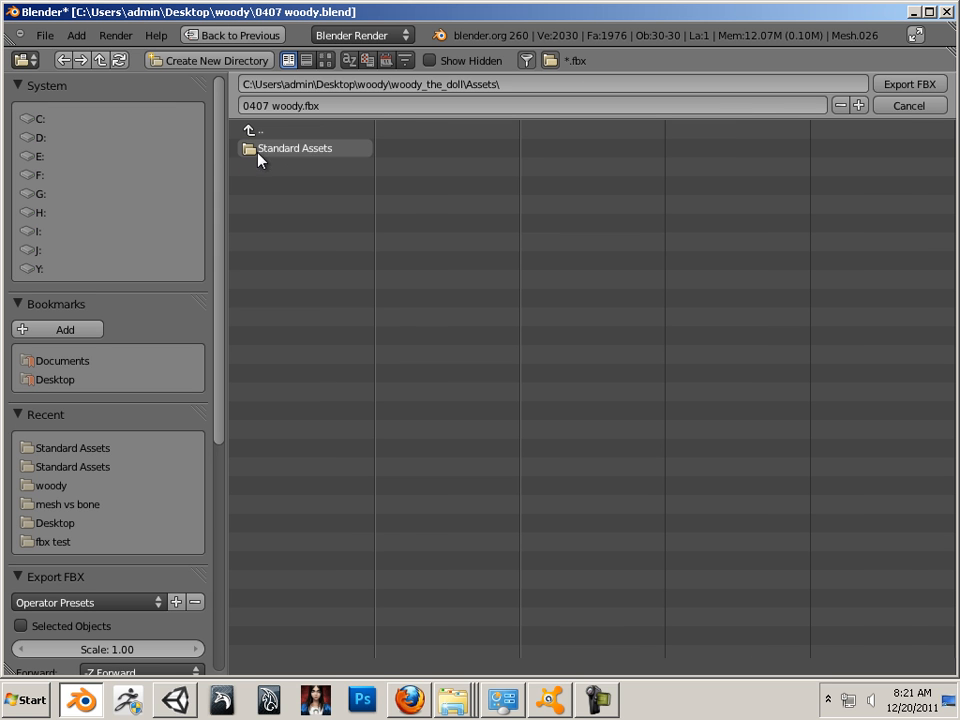
left_click(284, 150)
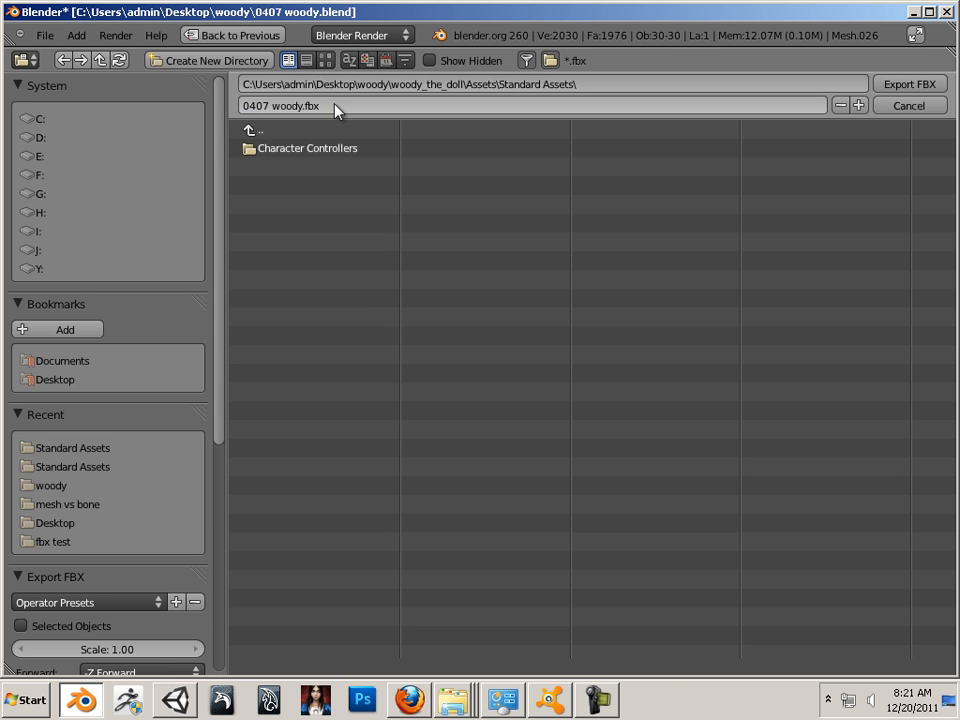
left_click(926, 86)
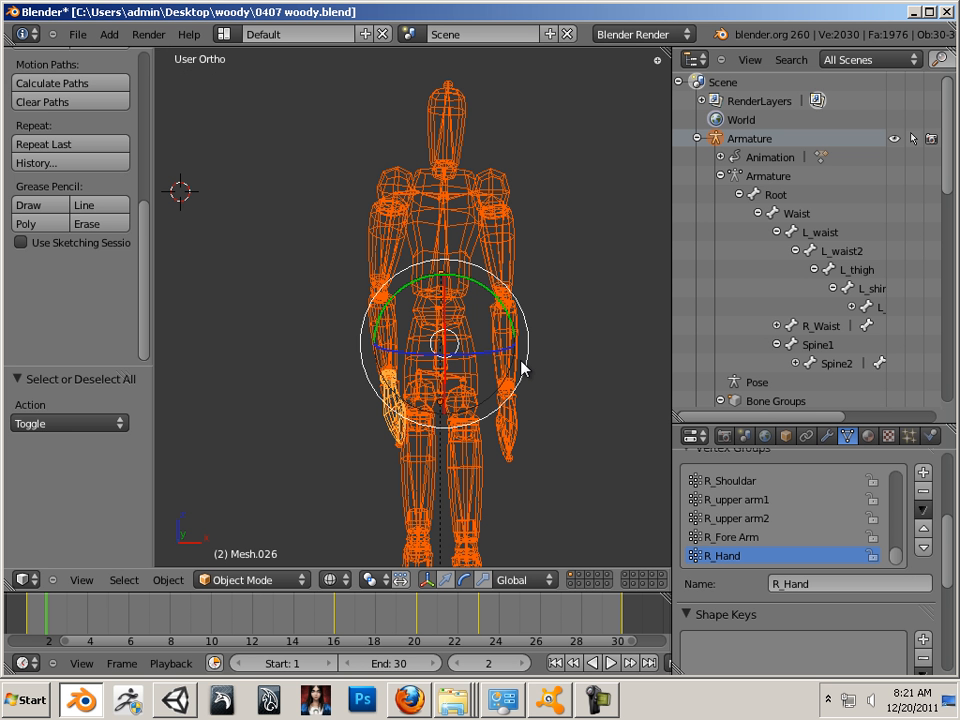
- Switch to Unity and move the 0407 woody model out of Standard Assets to the project's root level
left_click(175, 706)
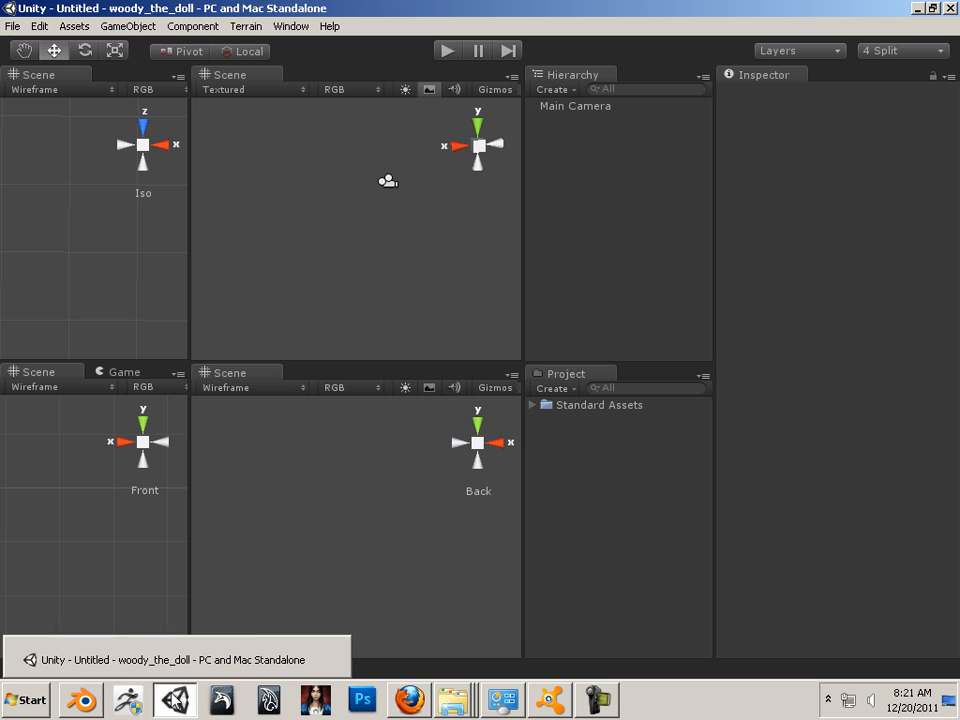
left_click(532, 405)
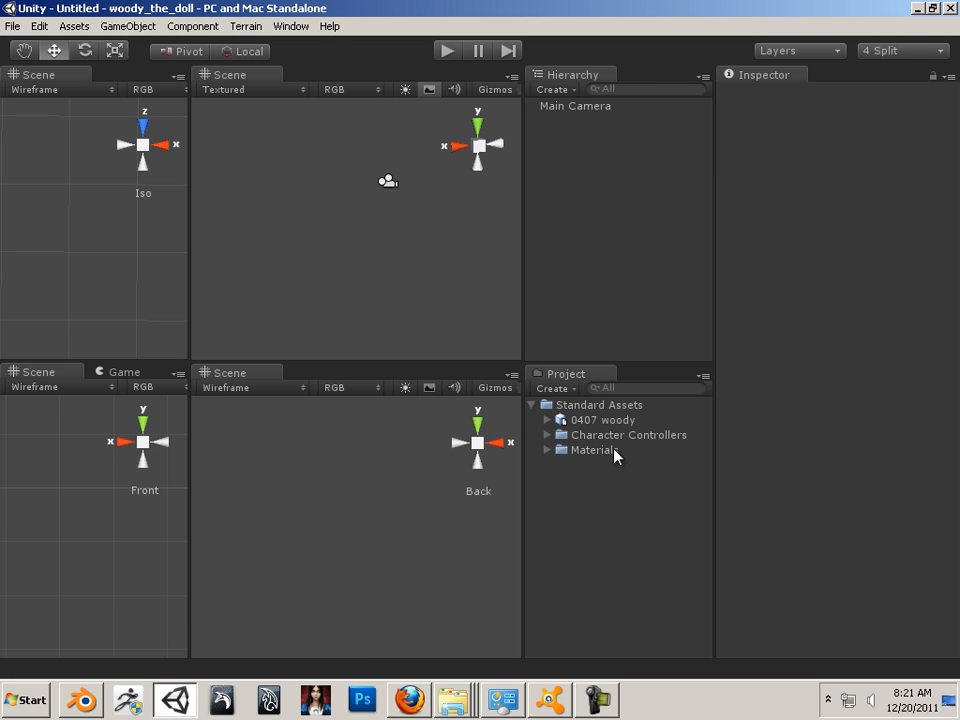
left_click(590, 422)
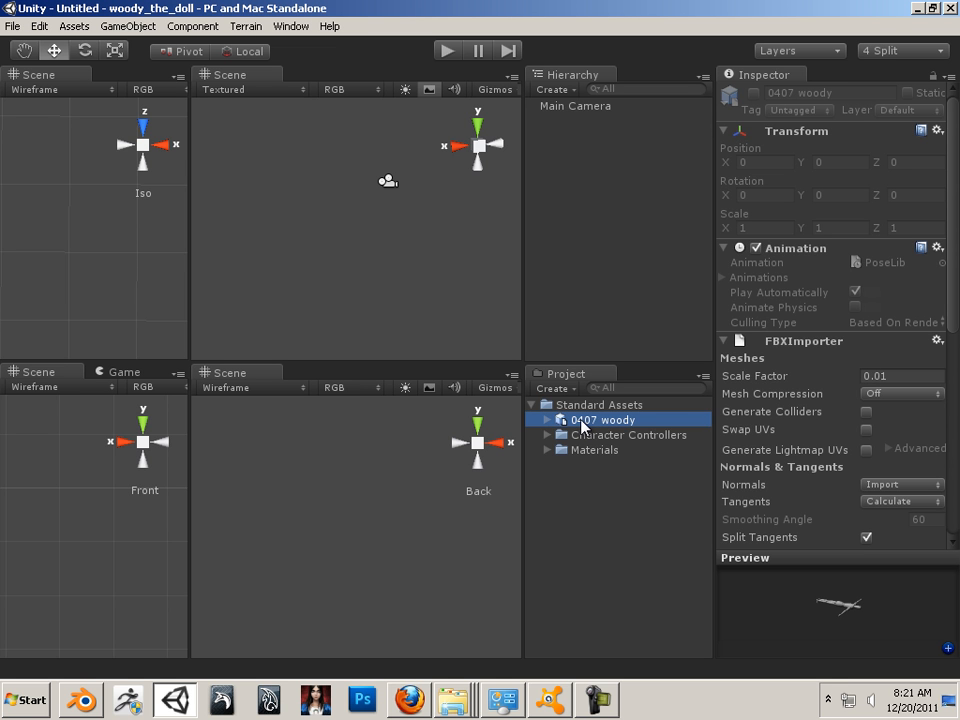
left_click_drag(582, 425, 585, 540)
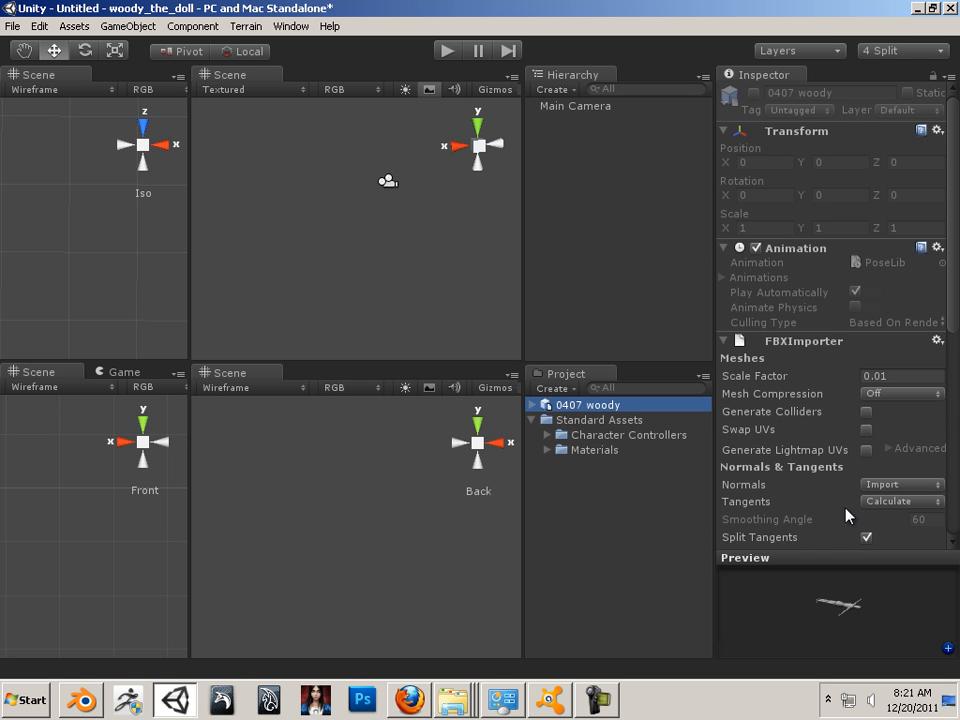
- Add a split animation clip named idle starting at frame 2 in the 0407 woody import settings
scroll(842, 512, "down", 8)
scroll(842, 512, "down", 1)
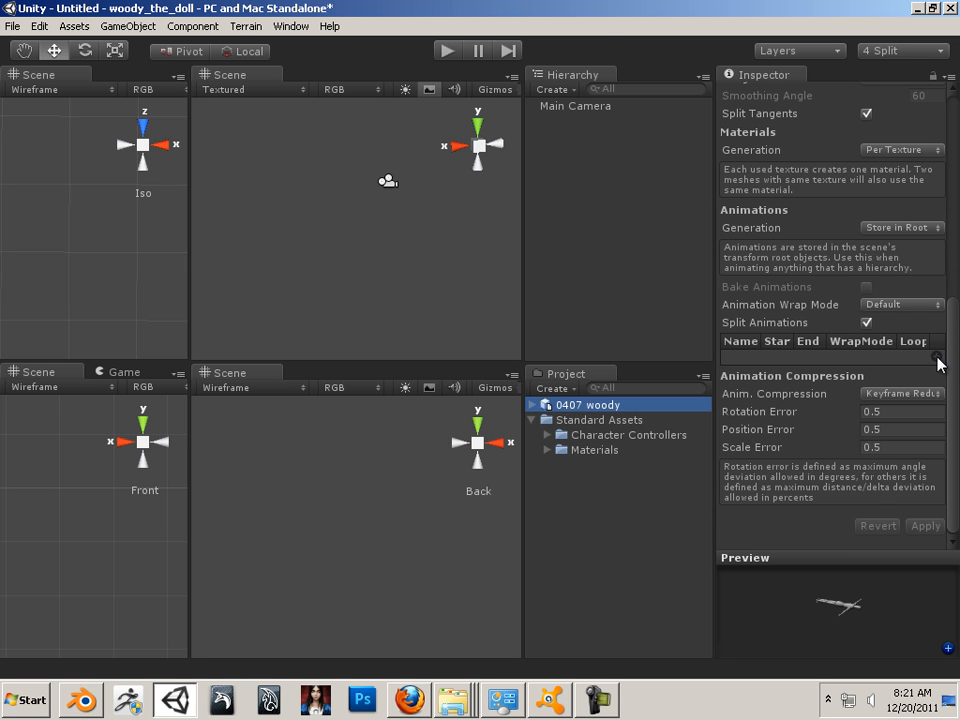
left_click(938, 362)
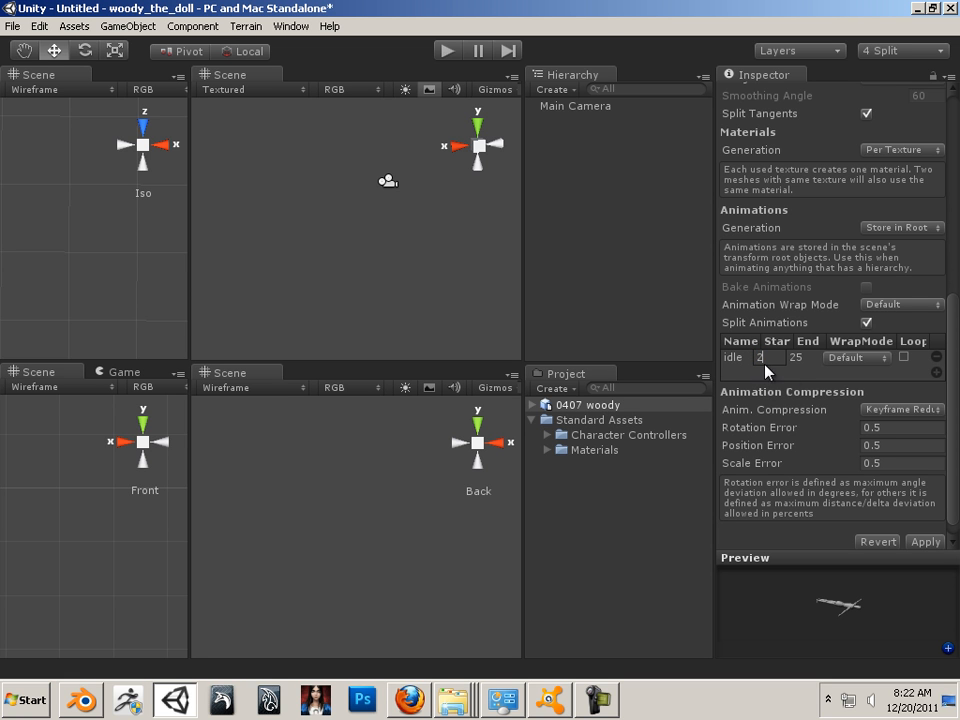
- Switch to Blender, scrub the timeline to the last keyframe at frame 30, and return to Unity
left_click(80, 701)
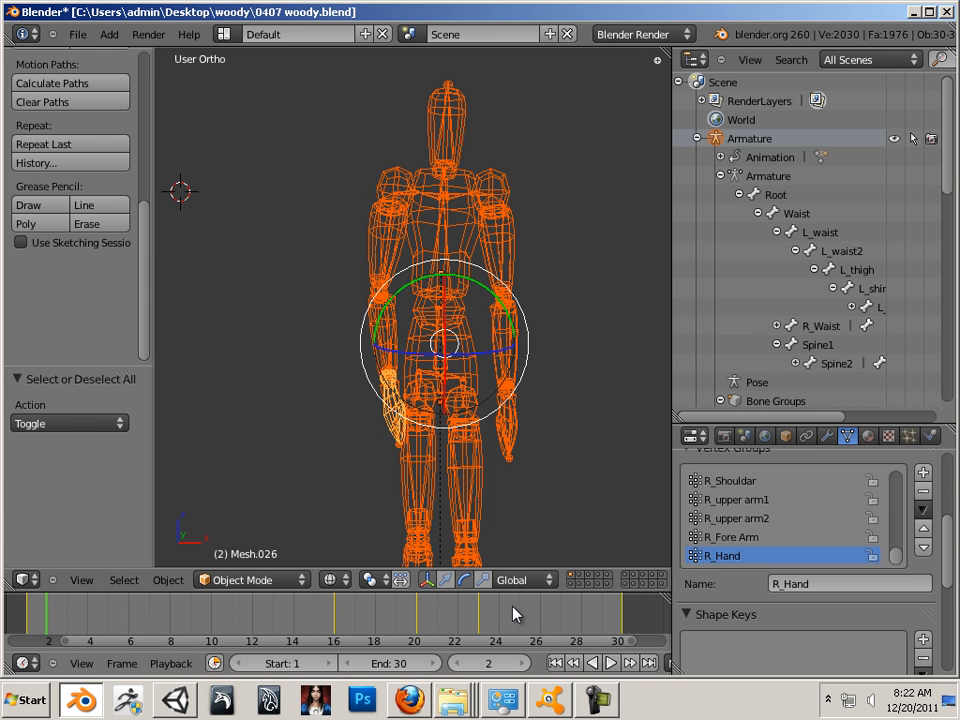
left_click_drag(515, 614, 621, 625)
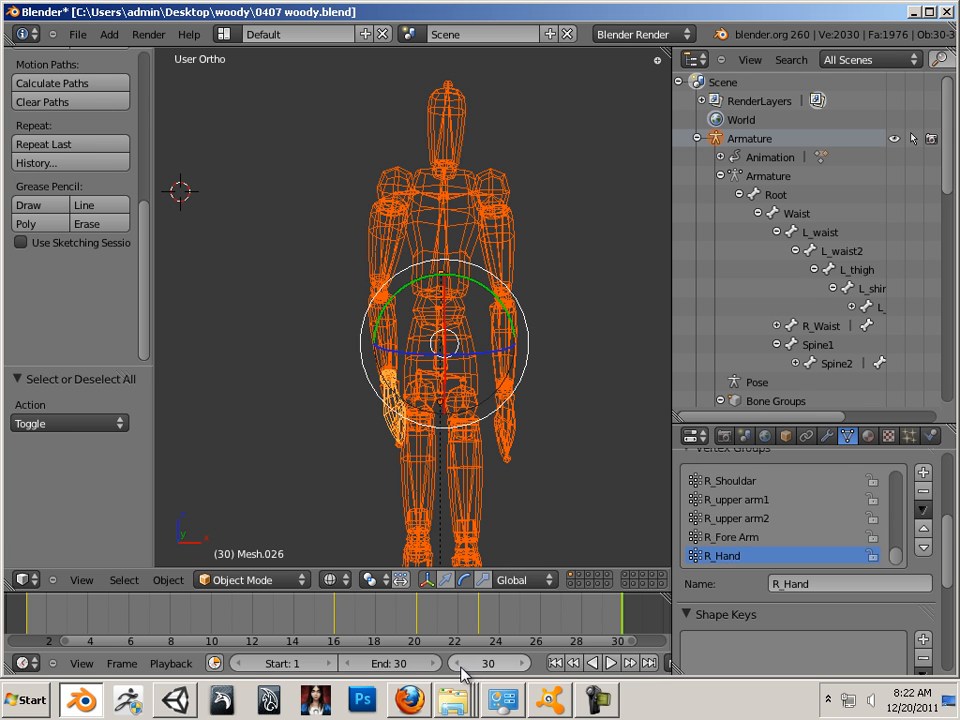
left_click(160, 705)
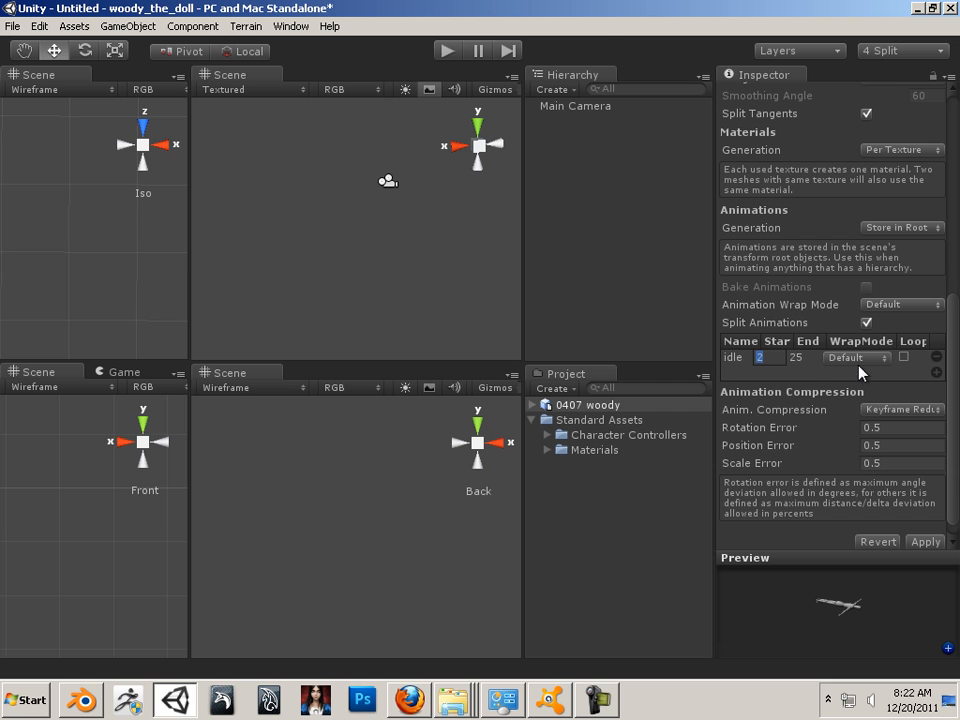
- Set the idle clip's end frame to 30, its wrap mode to Loop, and enable its loop option
left_click(801, 358)
type("30")
left_click(858, 358)
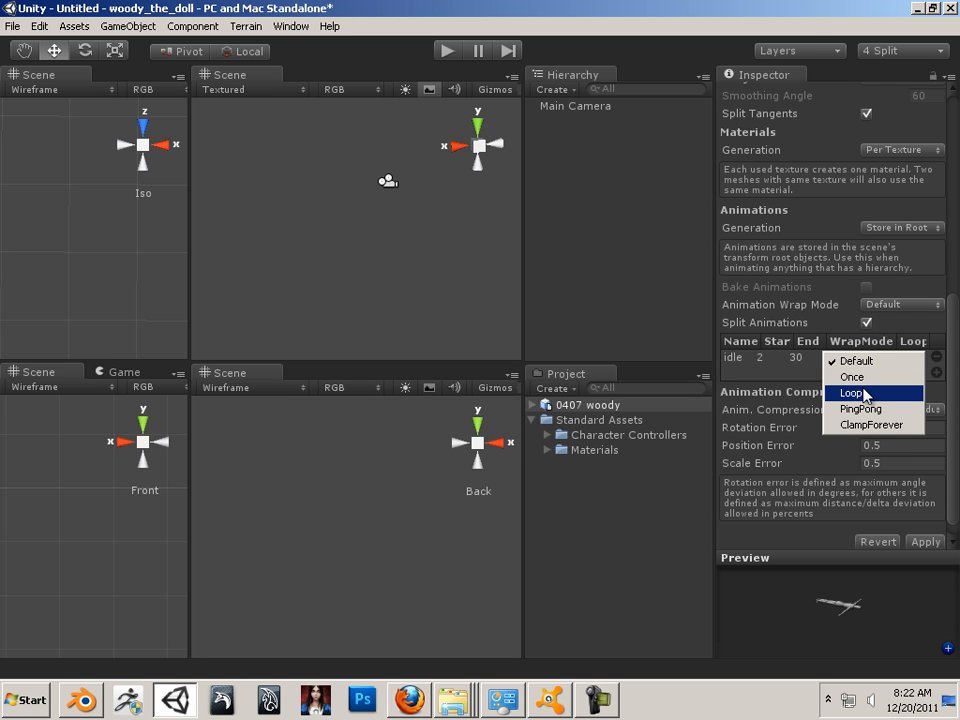
left_click(852, 393)
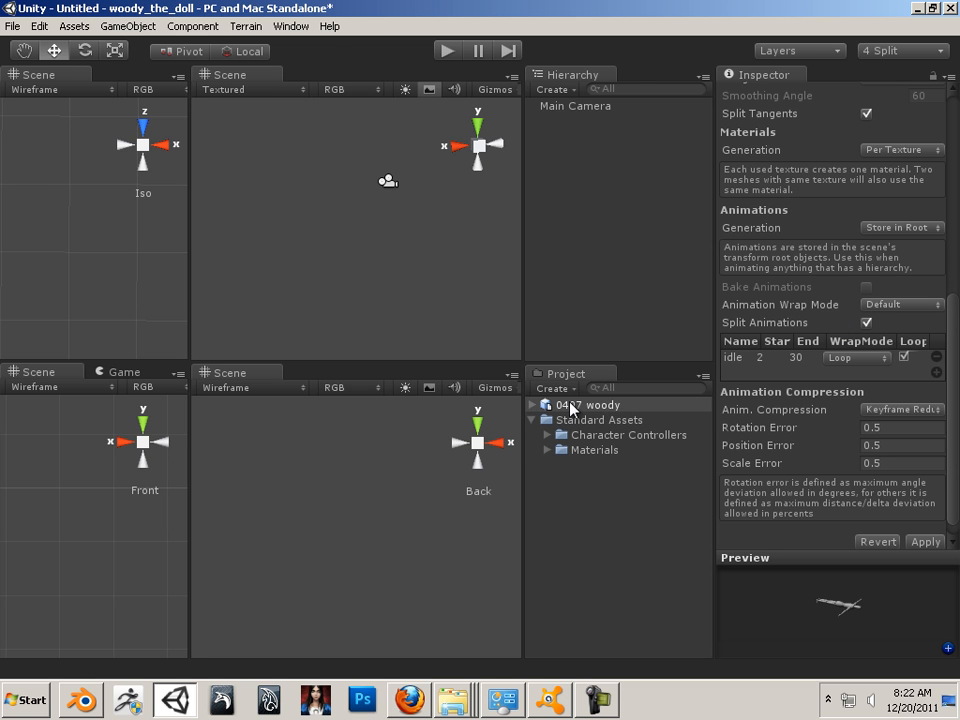
- Place the 0407 woody model in the Textured Scene view and apply its pending import settings
left_click_drag(570, 407, 345, 258)
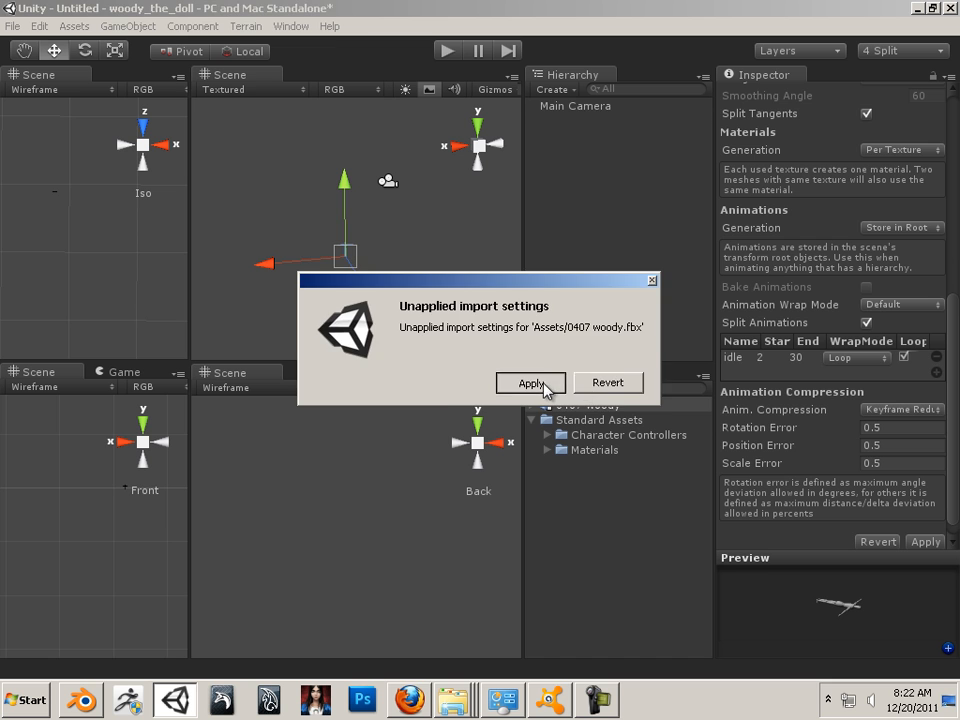
left_click(540, 383)
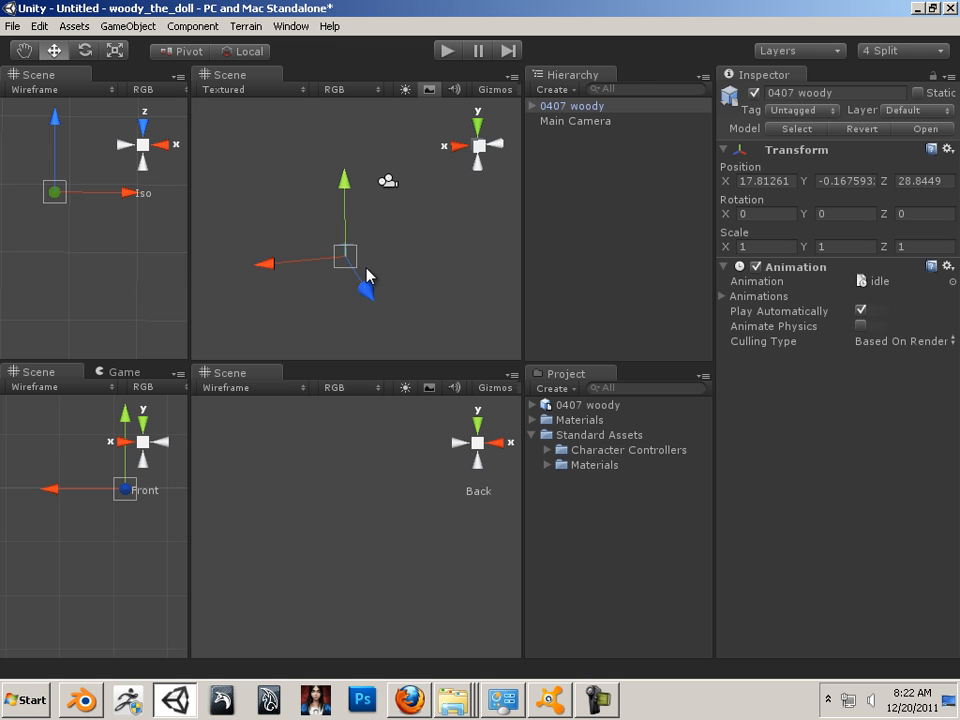
left_click_drag(381, 269, 329, 267, "alt")
right_click_drag(329, 267, 357, 267, "alt")
left_click_drag(357, 273, 400, 268, "alt")
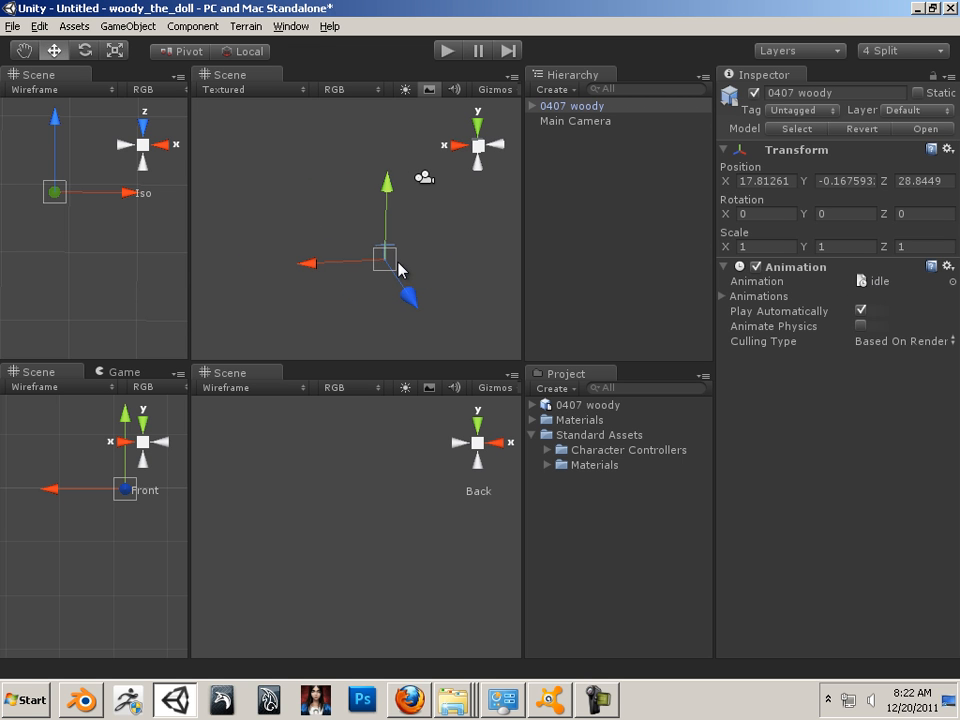
- Scale the 0407 woody model in the scene uniformly to about 11.75
left_click(113, 50)
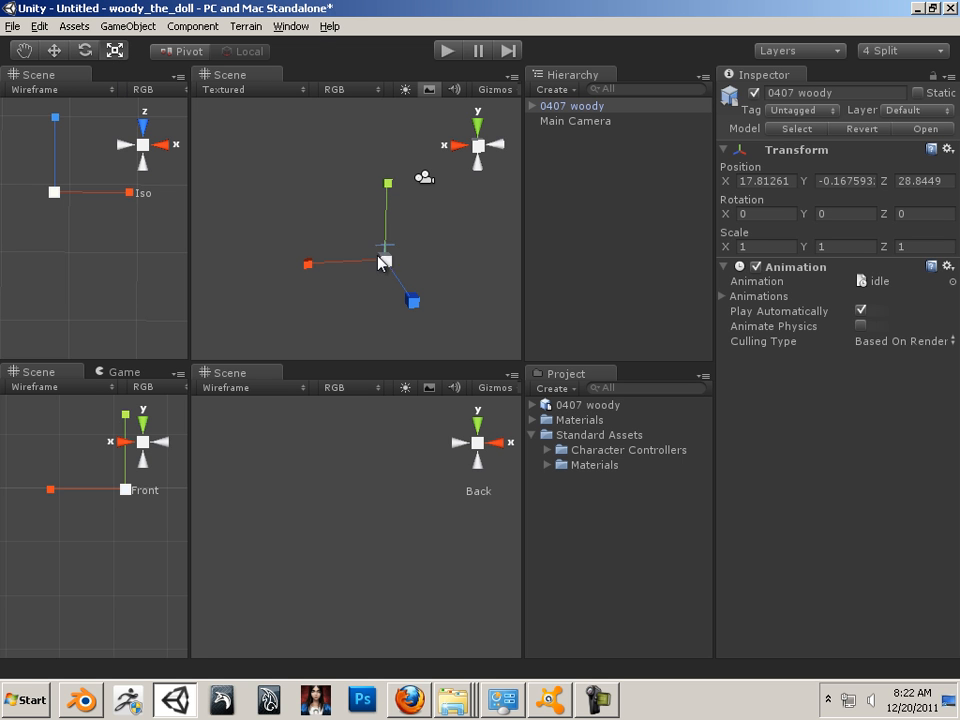
left_click_drag(386, 261, 92, 294)
left_click_drag(230, 318, 388, 313, "alt")
left_click(566, 112)
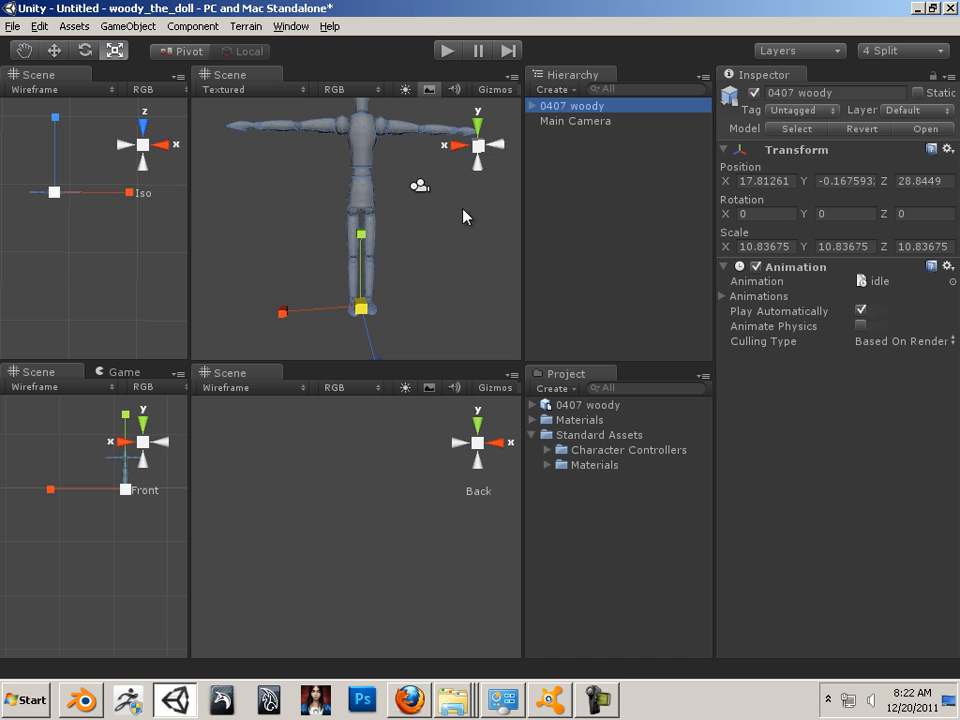
left_click_drag(463, 214, 449, 238, "alt")
left_click_drag(369, 323, 384, 326)
left_click_drag(434, 269, 424, 270, "alt")
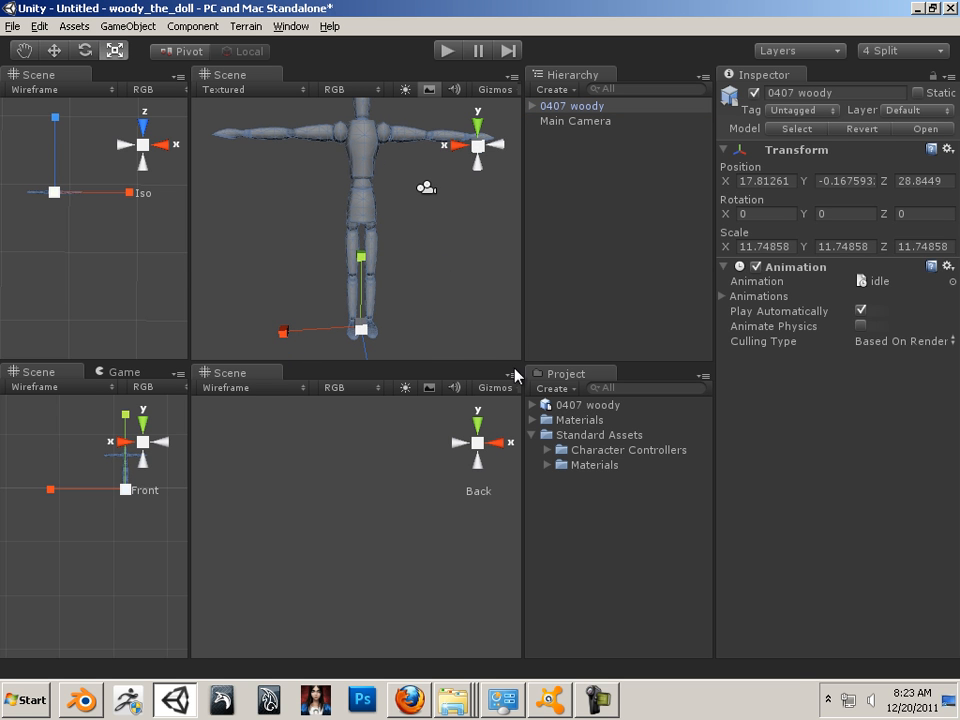
- Make the Textured Scene view taller, play the scene to preview the doll's idle animation, and stop playback
left_click_drag(505, 362, 503, 453)
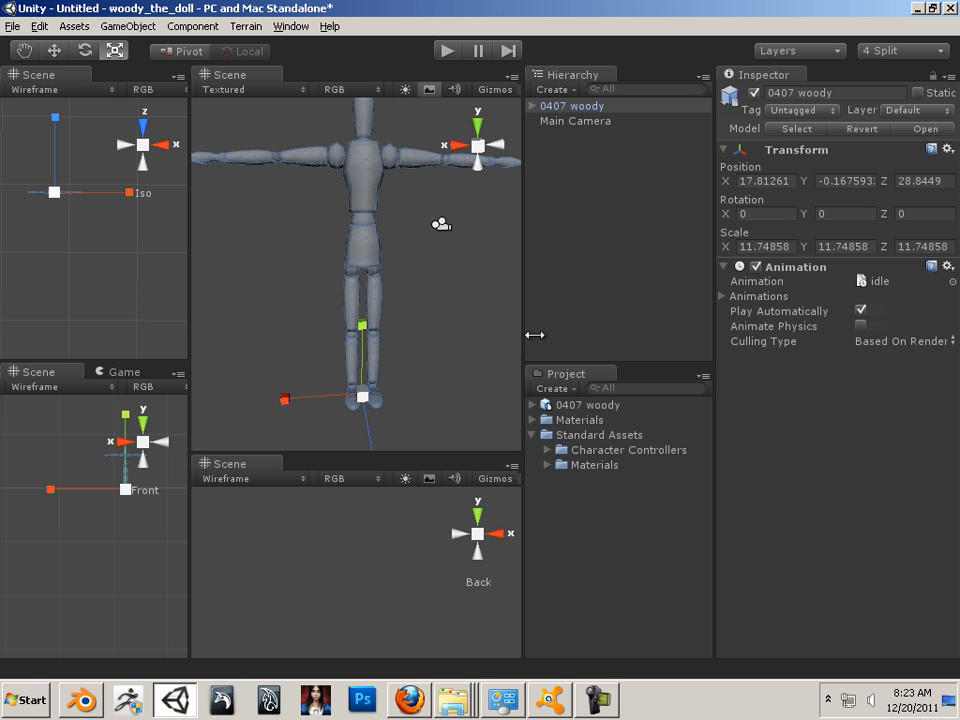
scroll(469, 328, "down", 4)
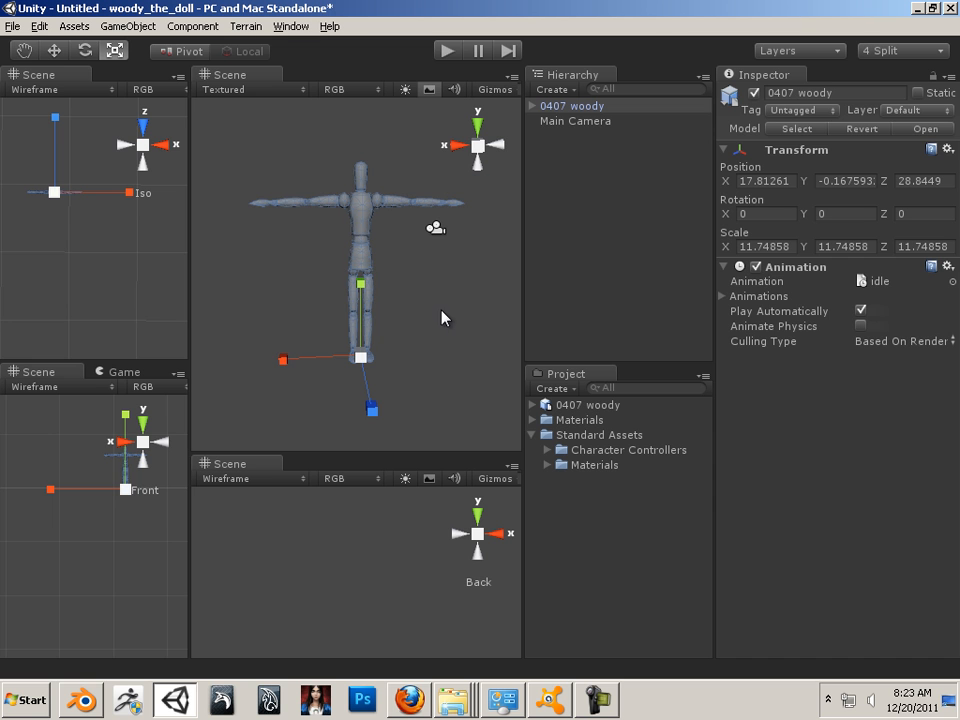
left_click(441, 52)
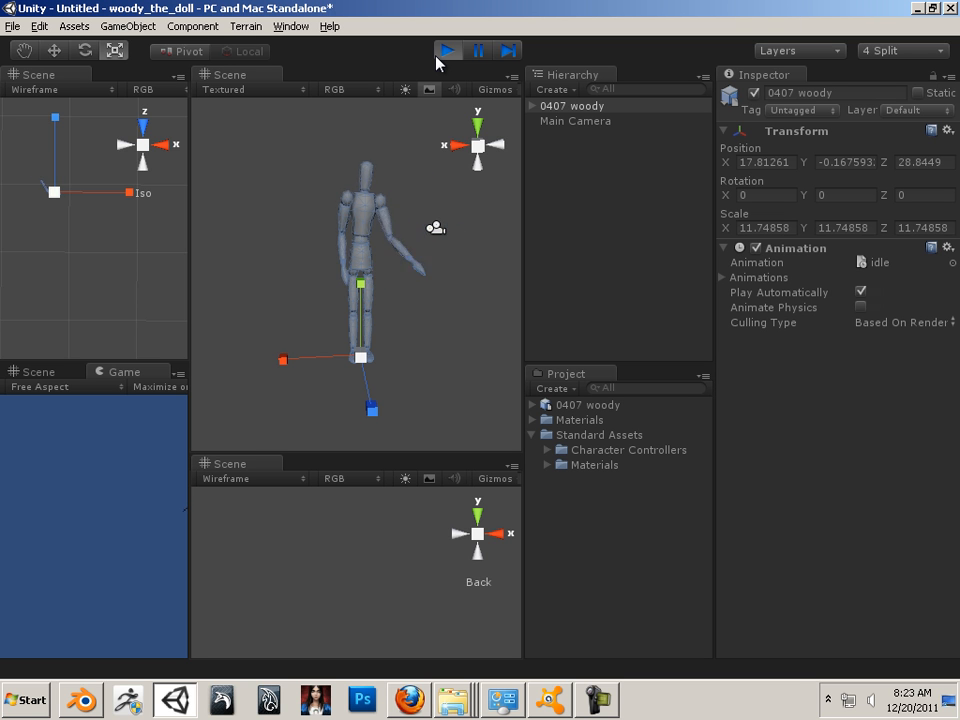
left_click(440, 55)
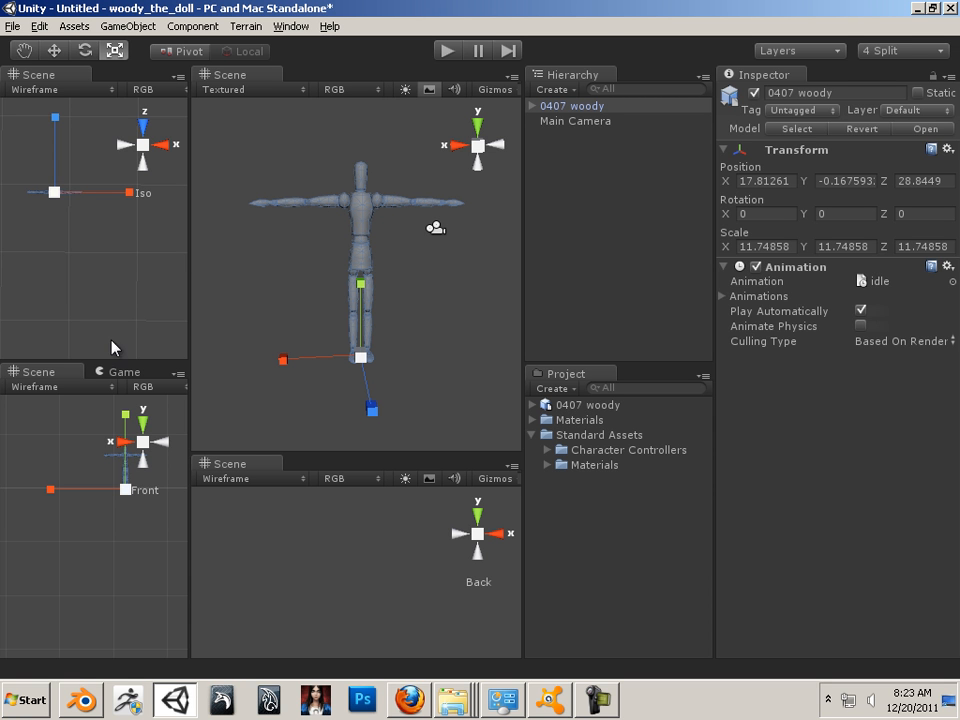
- Widen the Iso and Front Scene views and move the Main Camera close to the doll, at about X 16.8, Z 21.8
left_click_drag(189, 350, 316, 349)
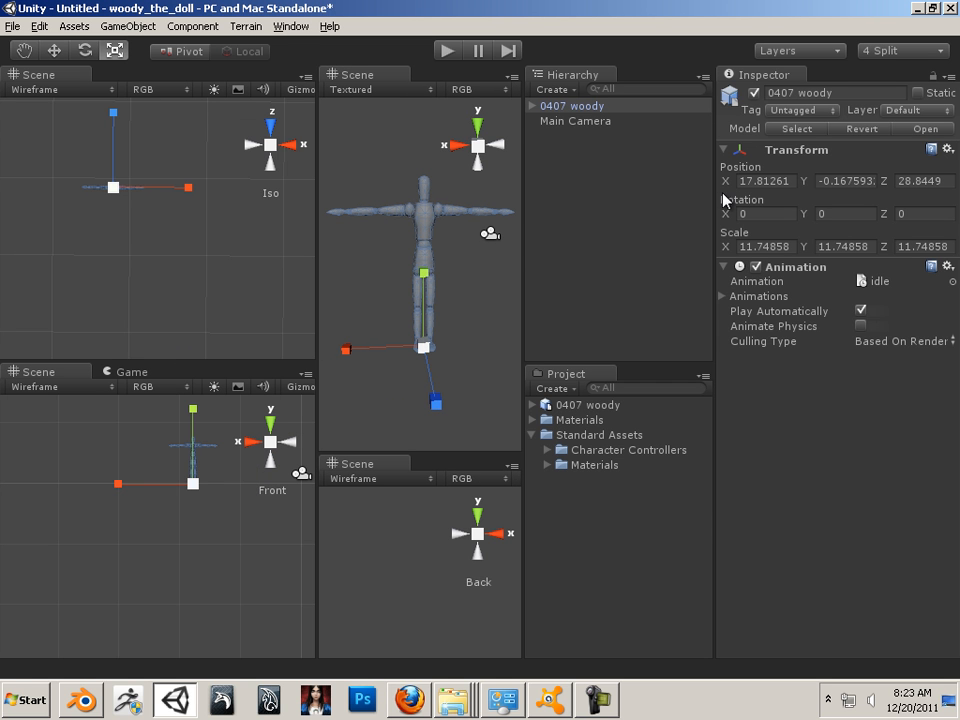
left_click(580, 121)
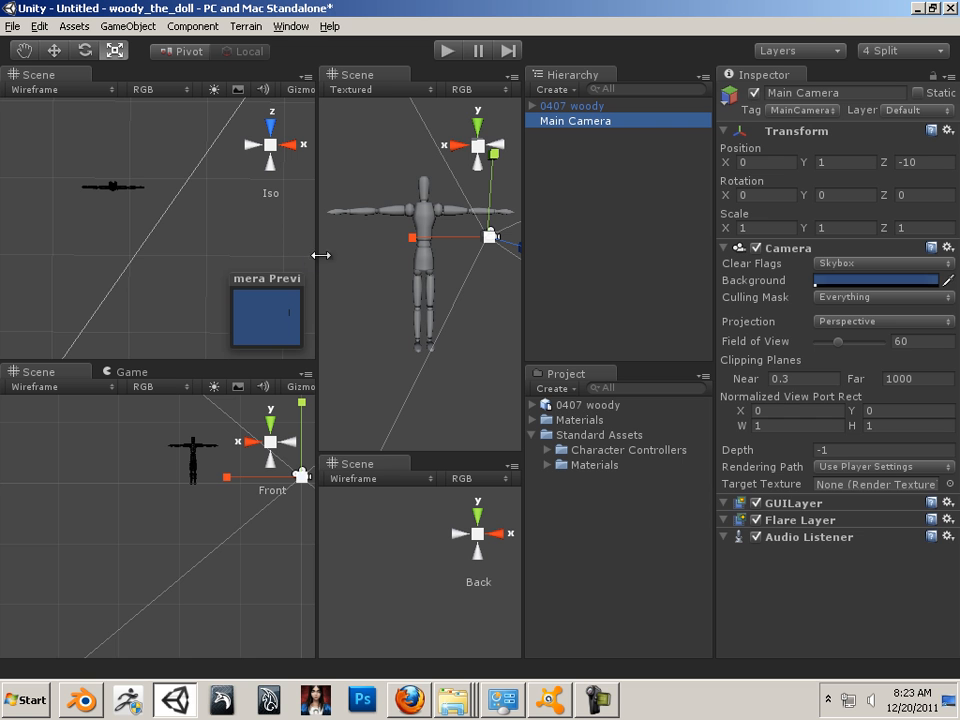
scroll(264, 256, "down", 5)
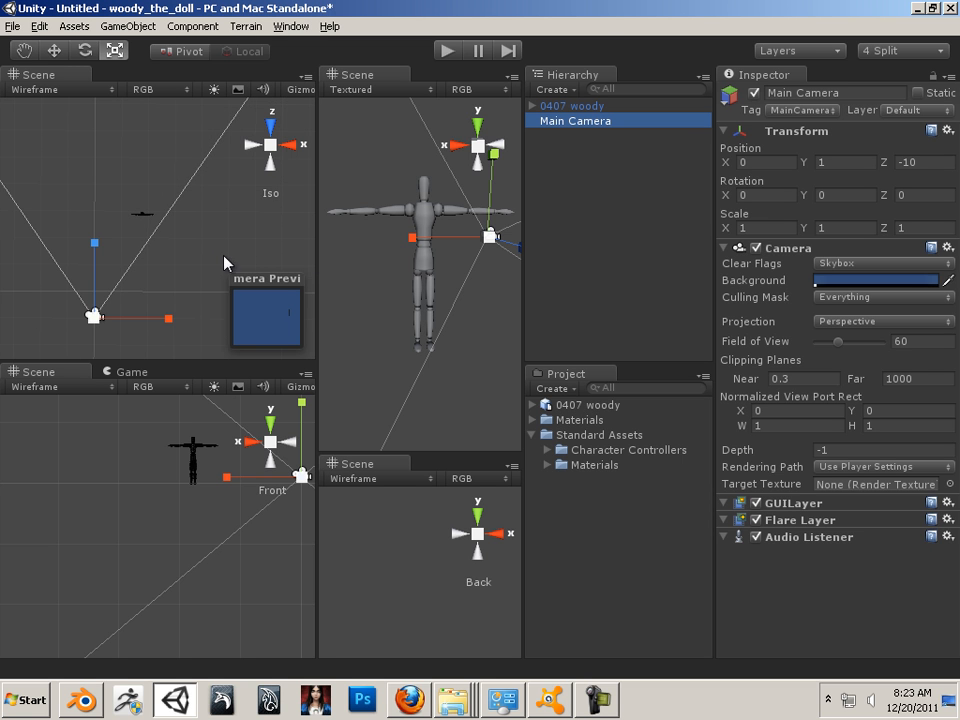
left_click(46, 50)
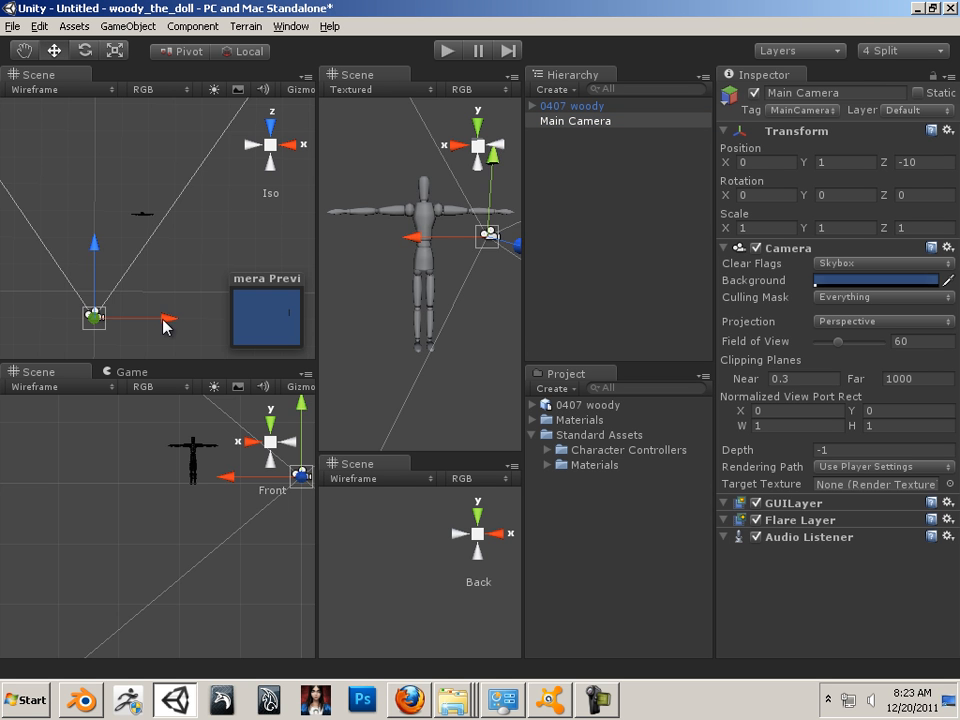
left_click_drag(166, 320, 216, 322)
left_click_drag(150, 262, 150, 187)
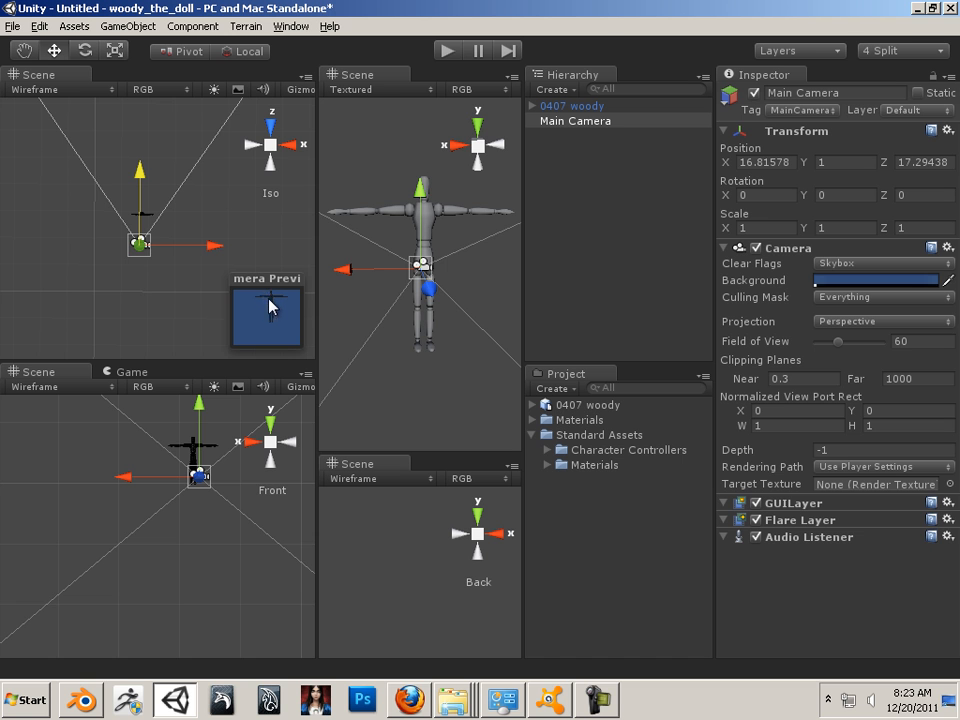
left_click_drag(140, 186, 140, 175)
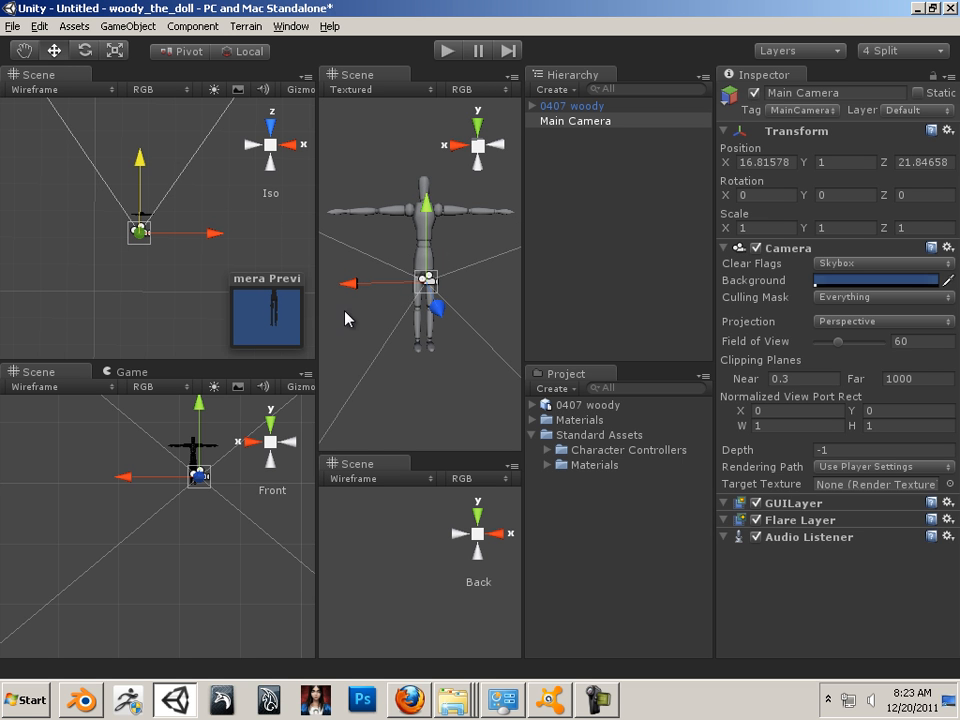
- Raise the Main Camera to about Y 3.6 and shift it to about X 17.85 to frame the whole doll
left_click_drag(426, 216, 410, 195)
mouse_move(349, 246)
left_mouse_down()
mouse_move(360, 247)
mouse_move(338, 248)
left_mouse_up()
mouse_move(411, 178)
left_mouse_down()
mouse_move(414, 189)
mouse_move(407, 174)
left_mouse_up()
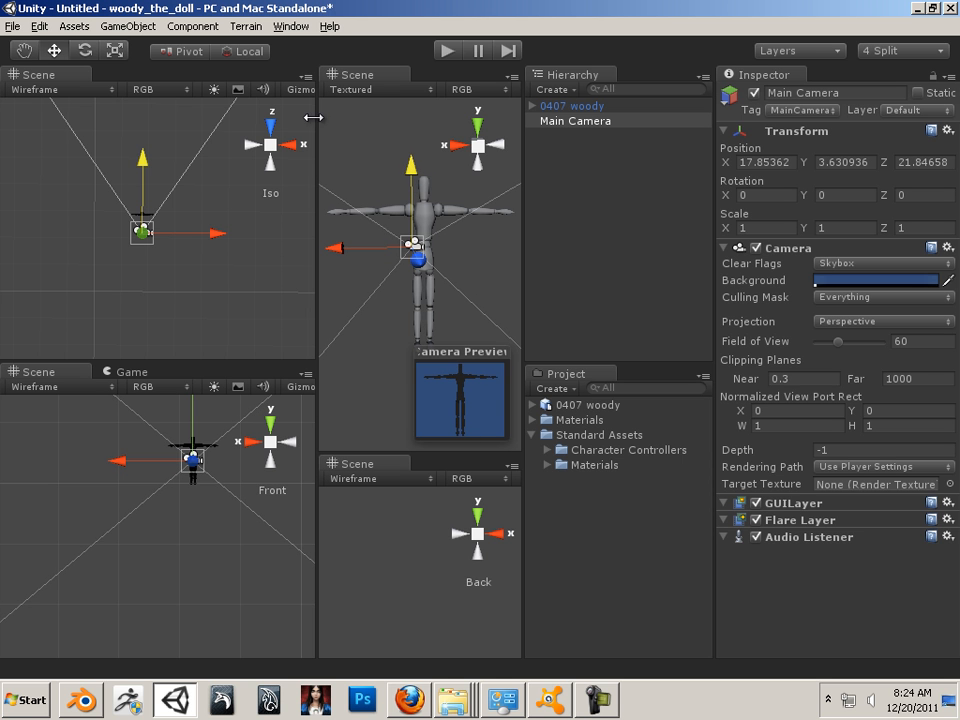
- Create a plane and position it under the doll's feet at about X 17.3, Y -0.1, Z 28.5
left_click(130, 26)
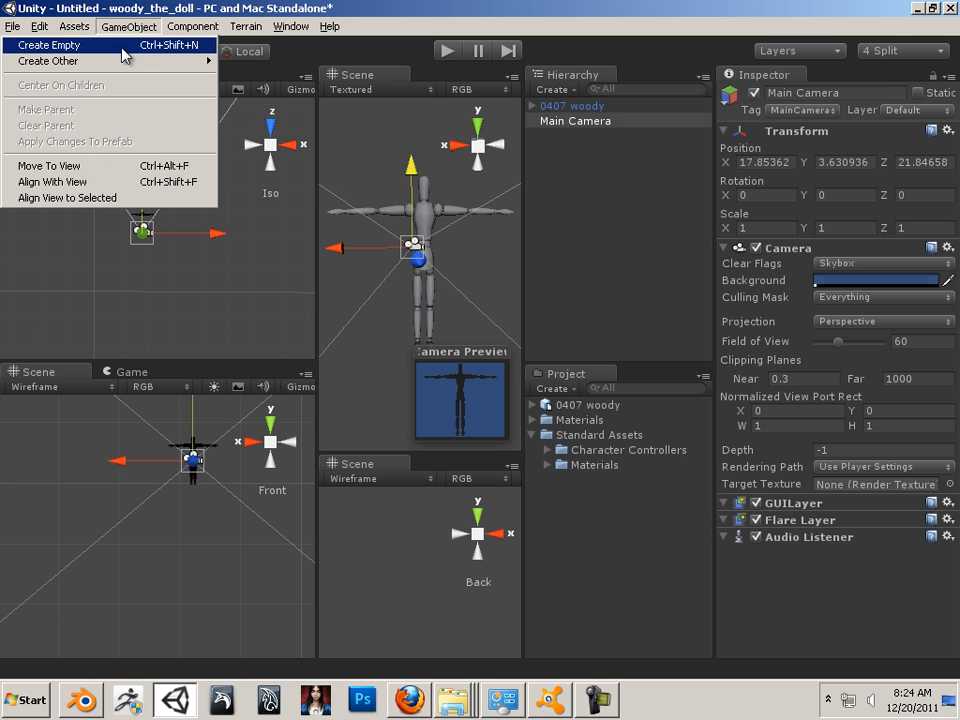
mouse_move(112, 62)
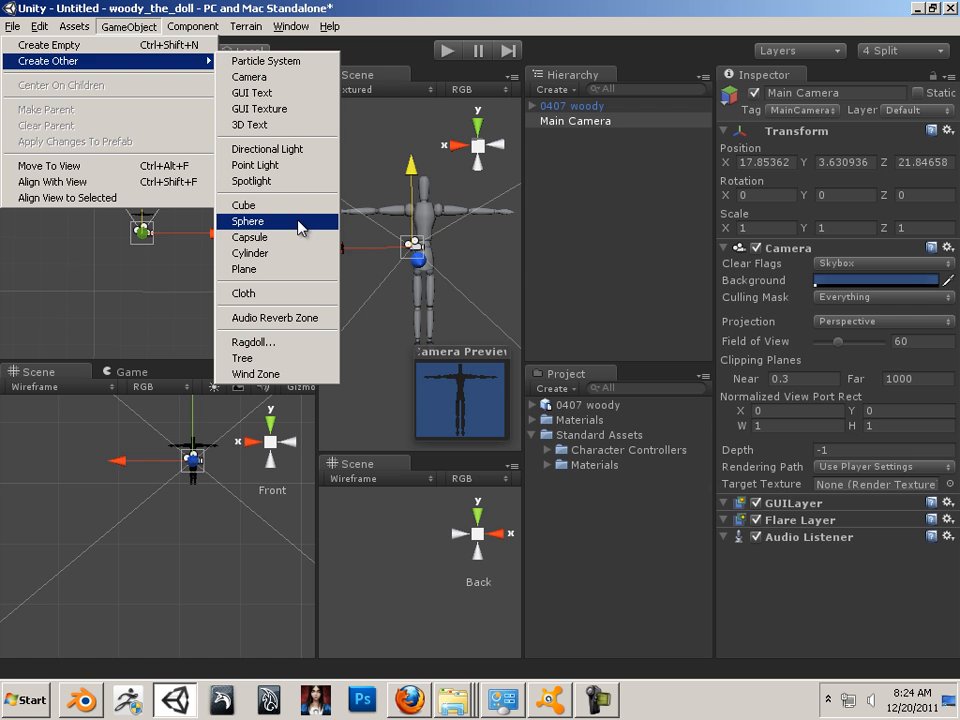
left_click(298, 269)
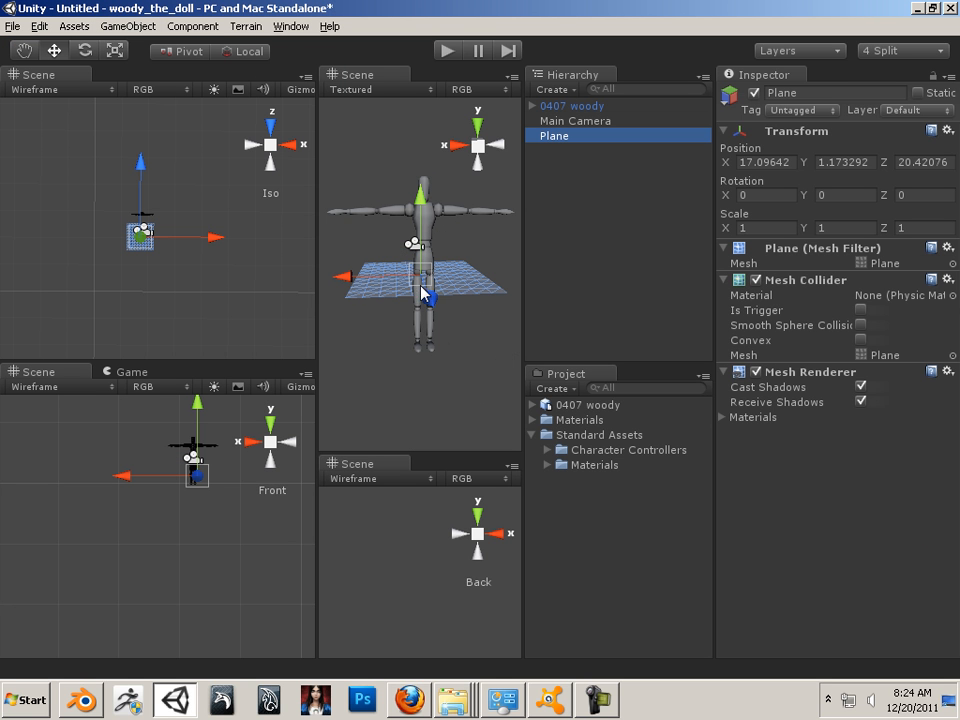
left_click_drag(142, 164, 144, 151)
left_click_drag(433, 250, 433, 282)
left_click_drag(361, 346, 358, 343)
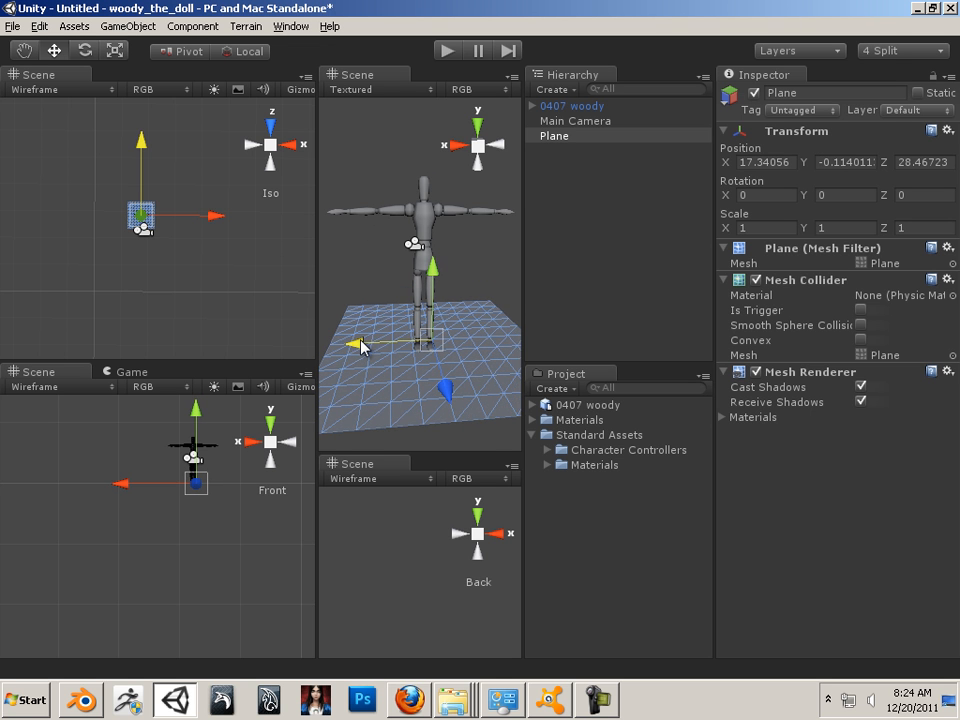
- Create a point light and move it to the doll's side opposite the camera, at about Y 6.3, Z 31.7
left_click(137, 30)
mouse_move(139, 62)
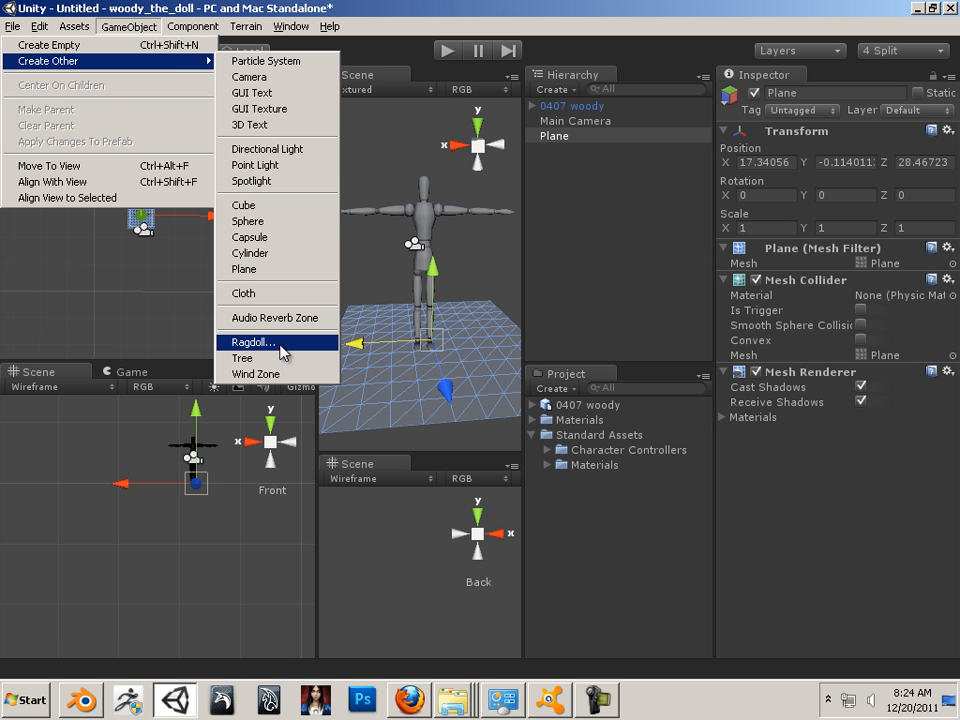
left_click(285, 165)
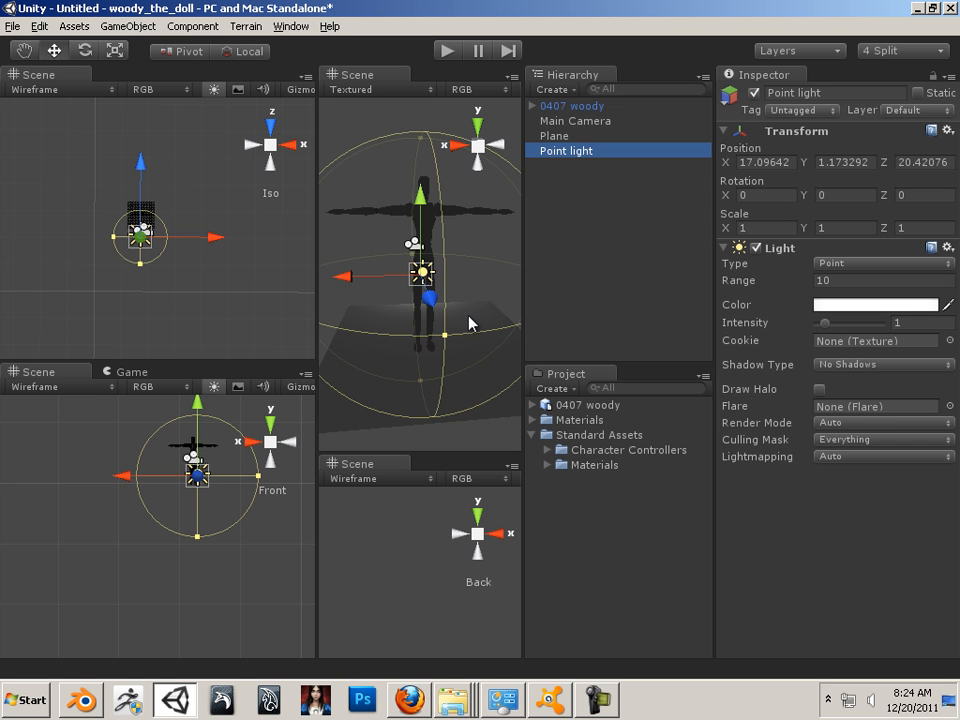
left_click_drag(423, 280, 458, 160)
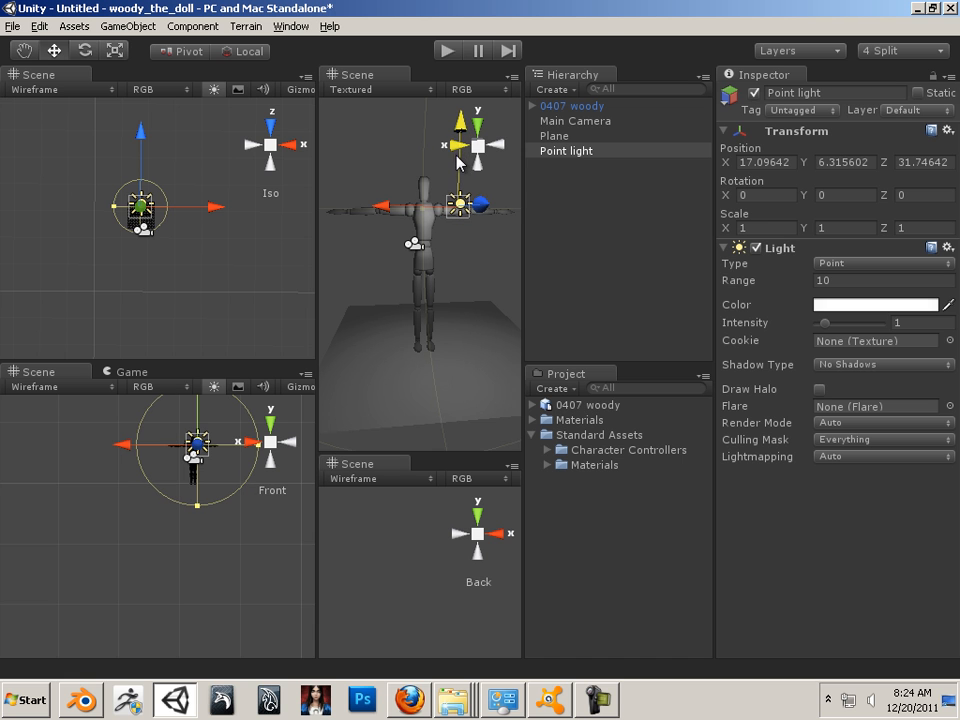
- Set the point light's range to 20 and shift it to about X 17.8, Z 32.8
left_click(837, 280)
type("2")
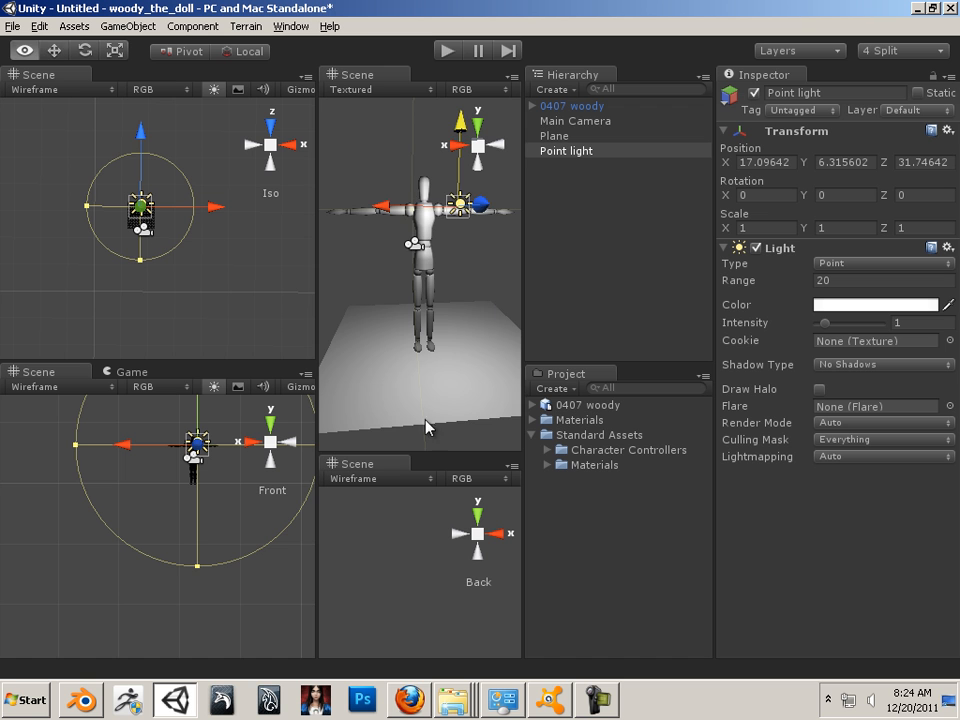
left_click_drag(429, 320, 477, 261, "alt")
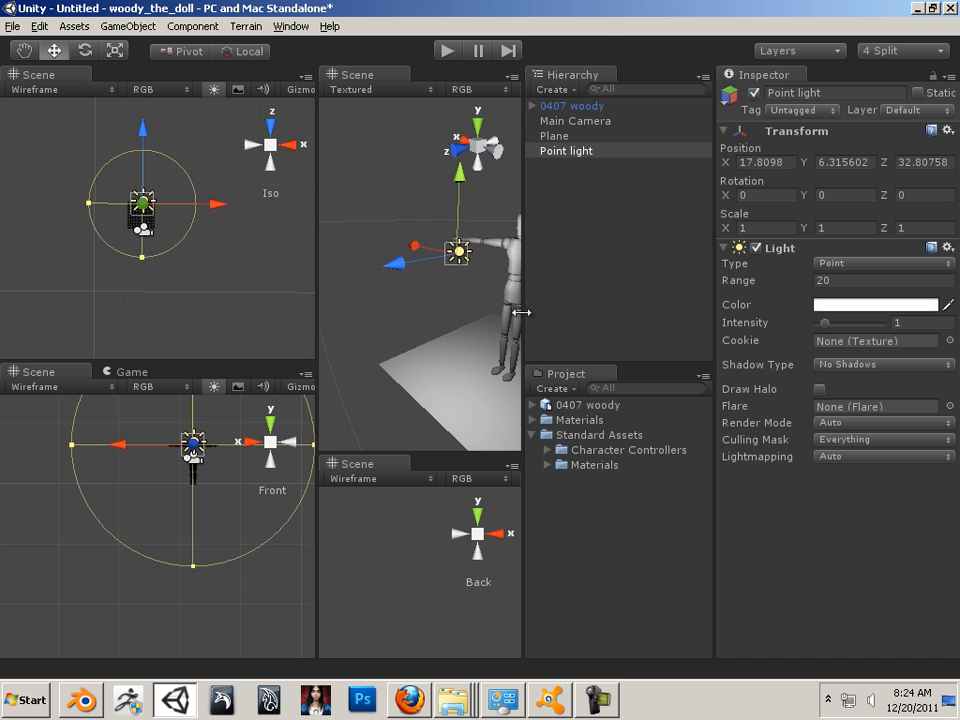
- Duplicate the point light and move the copy to the doll's camera side, at about X 15.4, Z 22.2
scroll(488, 278, "down", 4)
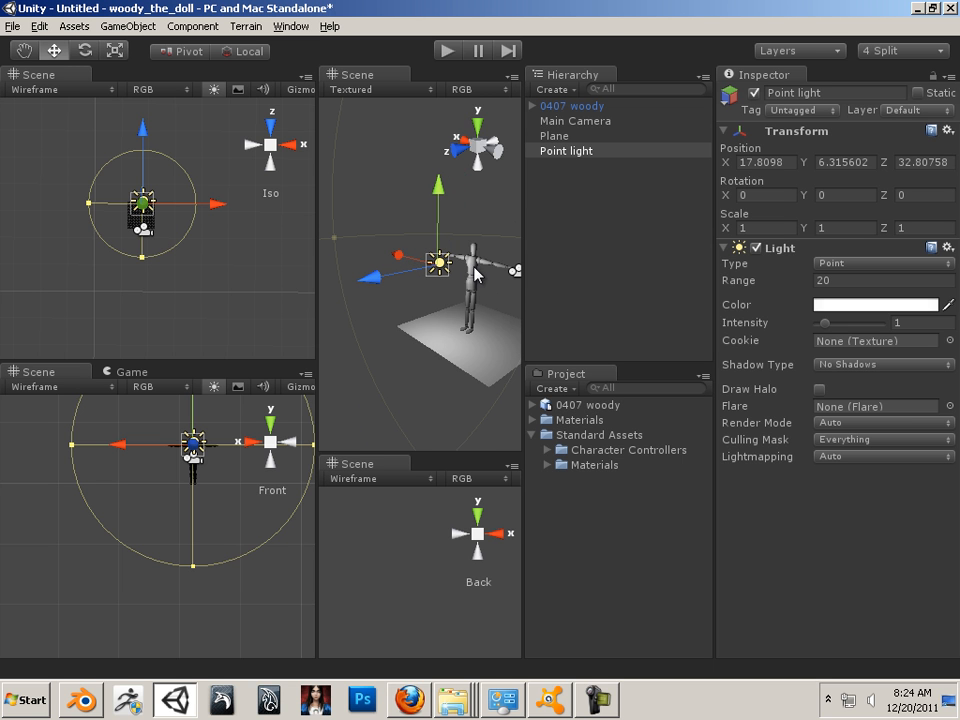
key("ctrl+d")
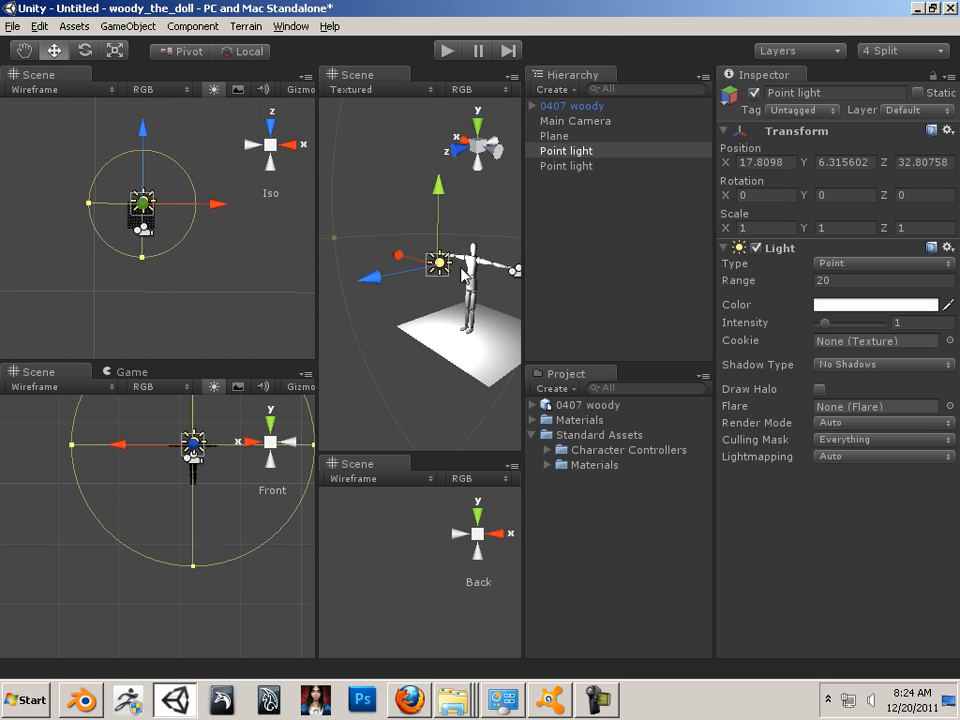
left_click_drag(377, 279, 487, 270)
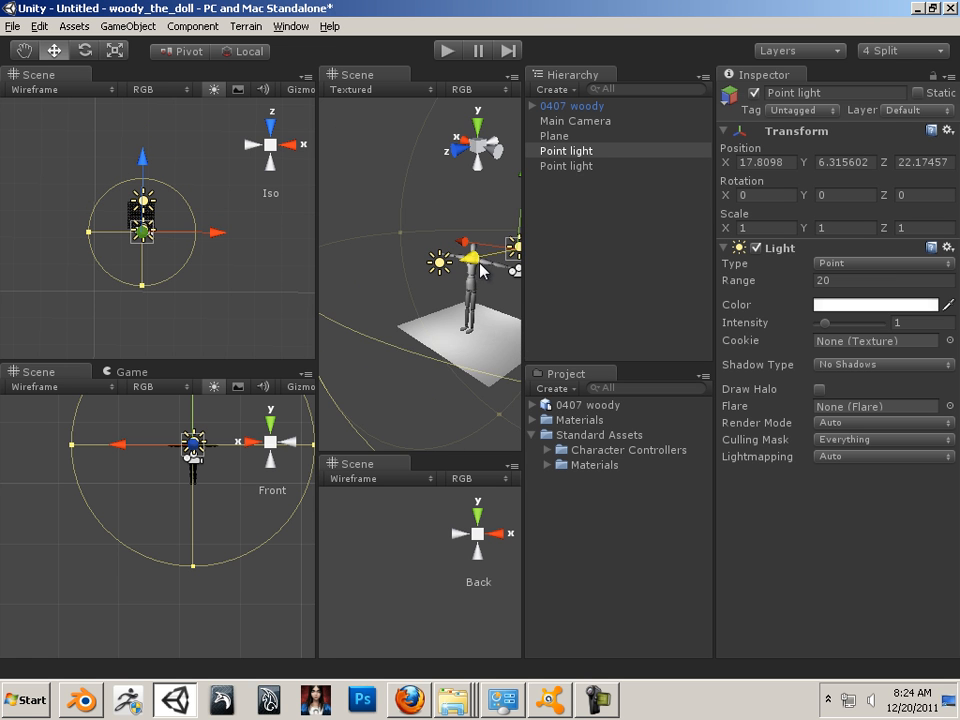
middle_click_drag(426, 281, 409, 300)
left_click_drag(409, 300, 490, 291, "alt")
right_click_drag(490, 291, 598, 328, "alt")
left_click_drag(468, 314, 497, 308, "alt")
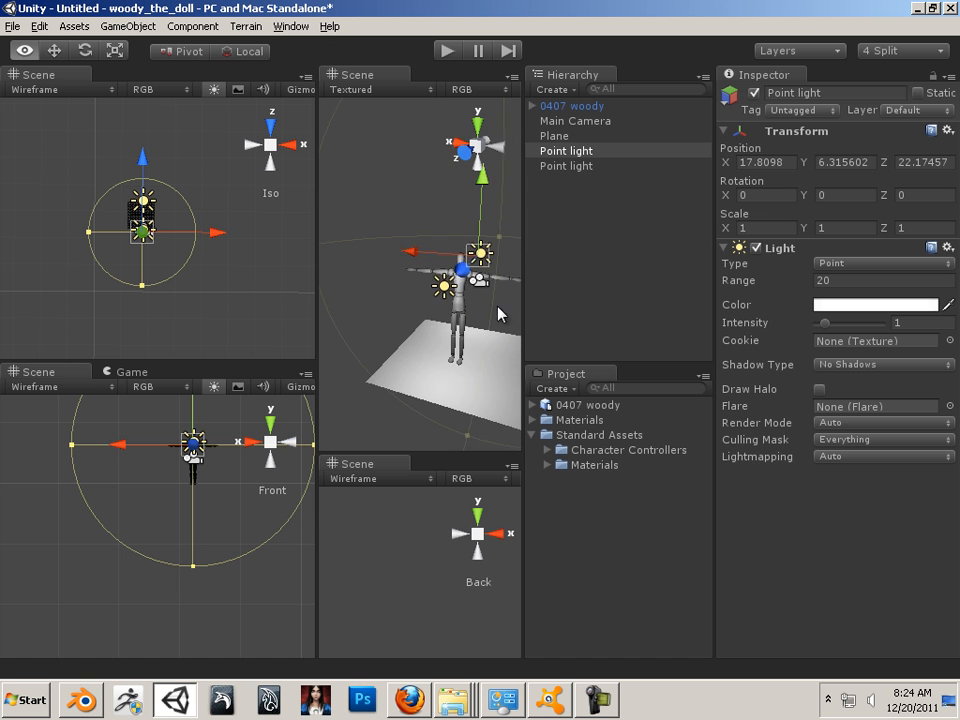
left_click_drag(410, 251, 437, 256)
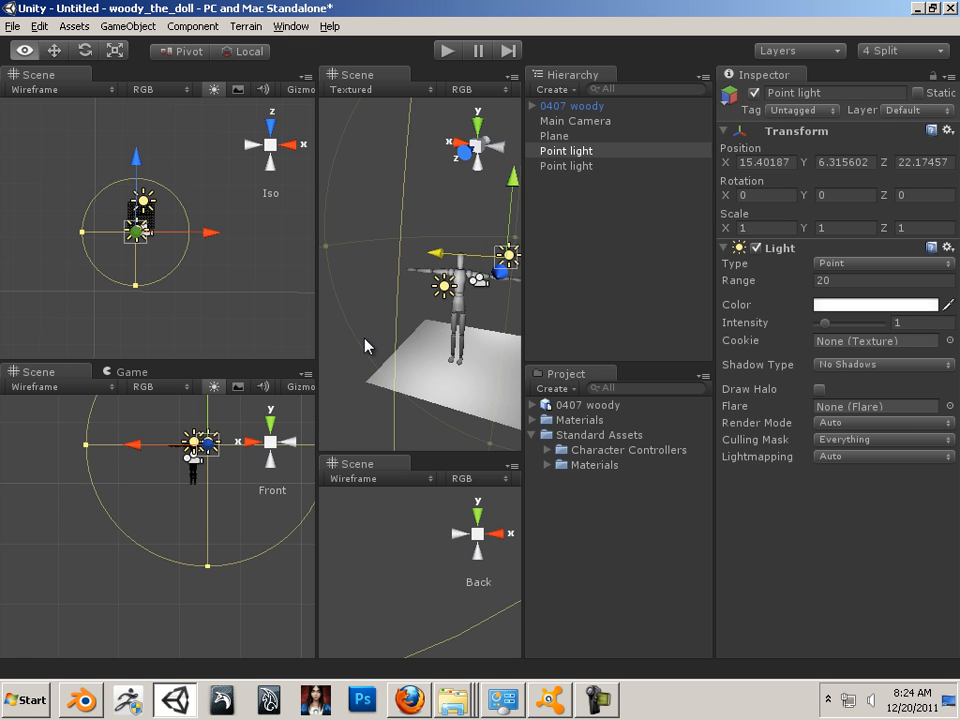
- Move the Main Camera farther back from the doll along Z, to about Z 20.1
left_click_drag(364, 338, 463, 333, "alt")
middle_click_drag(463, 333, 403, 319)
left_click_drag(403, 319, 456, 328, "alt")
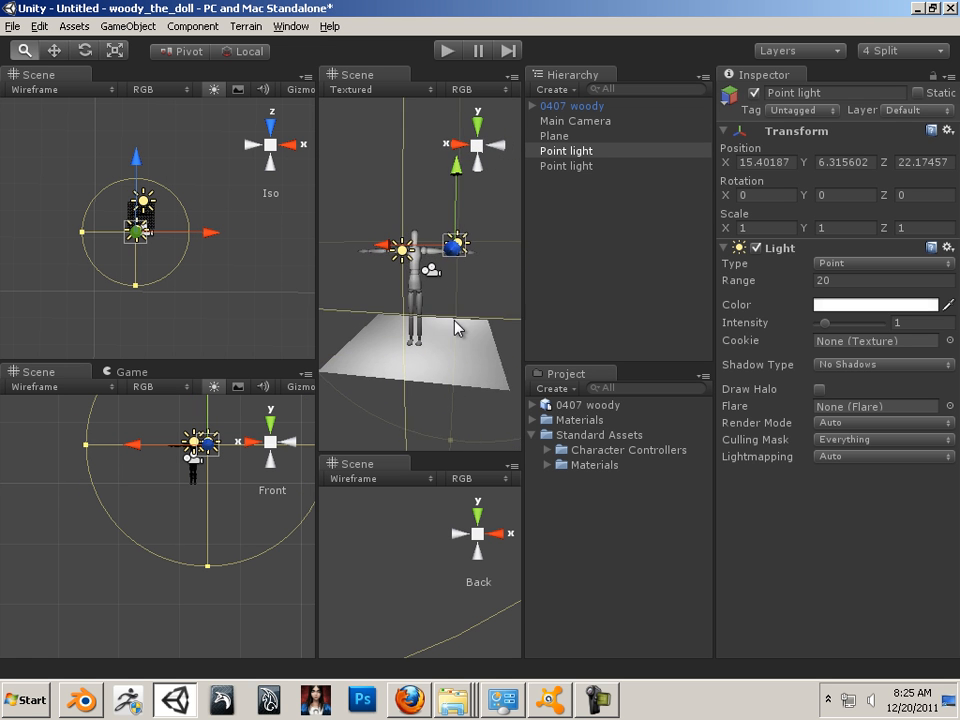
right_click_drag(456, 328, 612, 390, "alt")
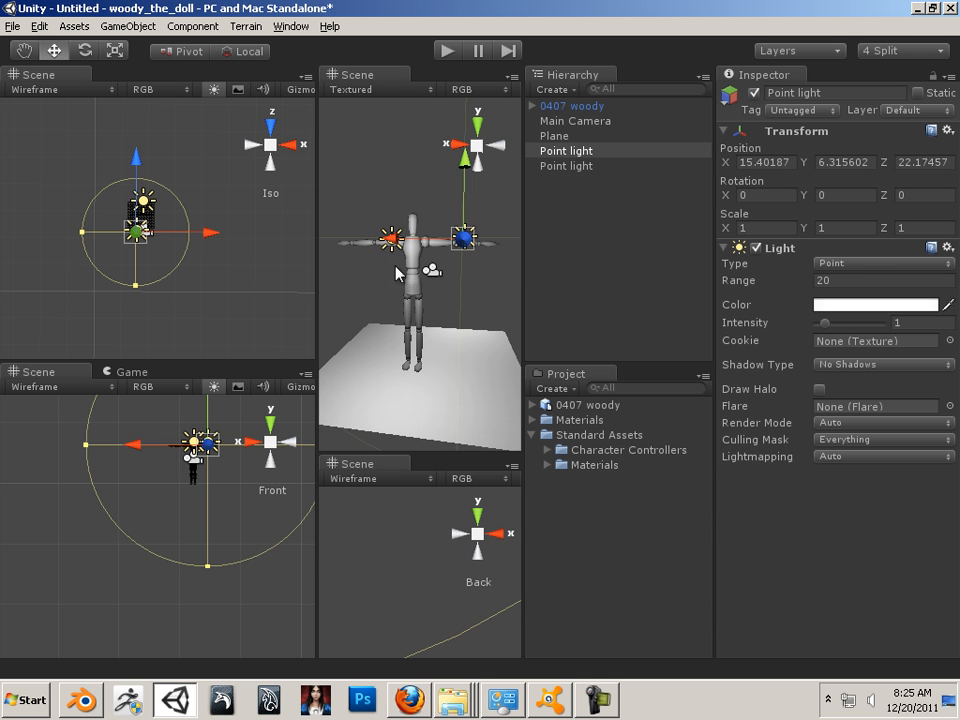
left_click(566, 122)
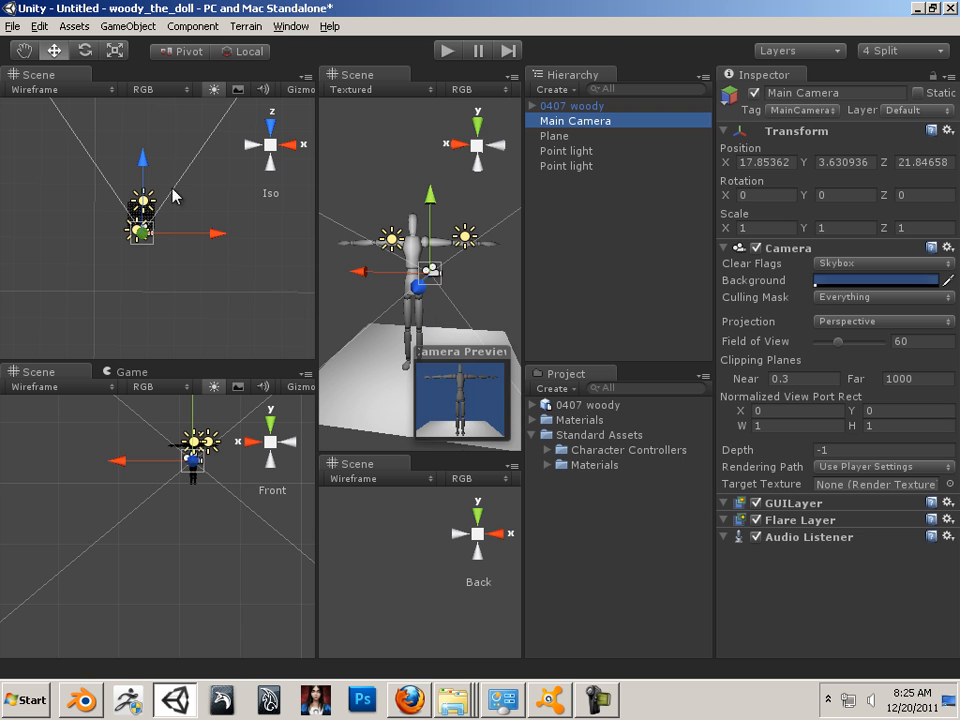
left_click_drag(146, 159, 110, 130)
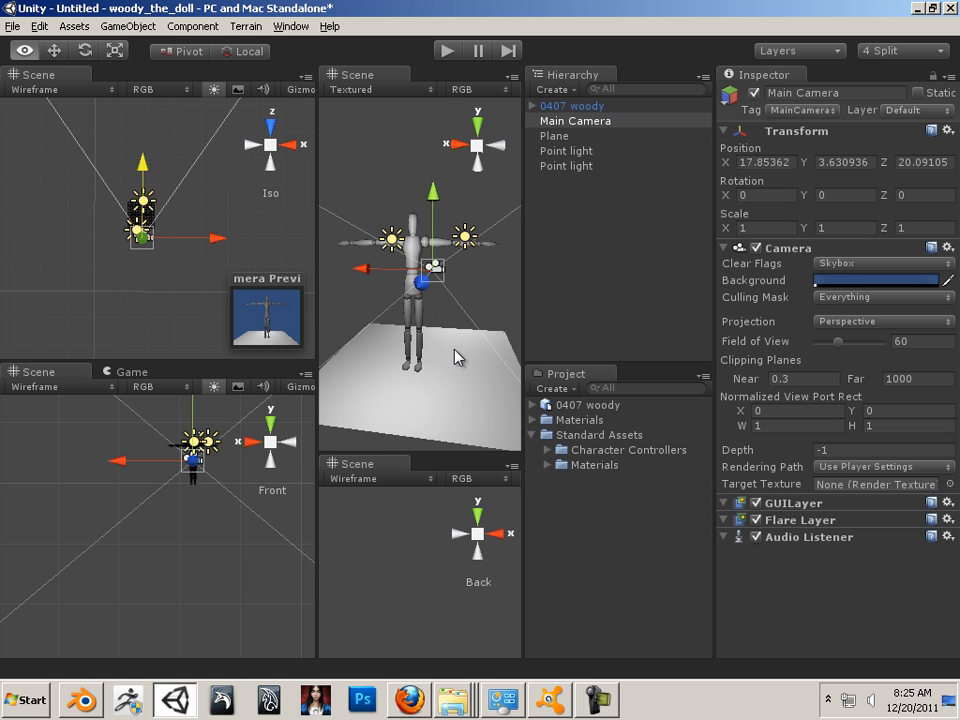
- Save the scene as woody_scene in the project's Assets folder
left_click(4, 30)
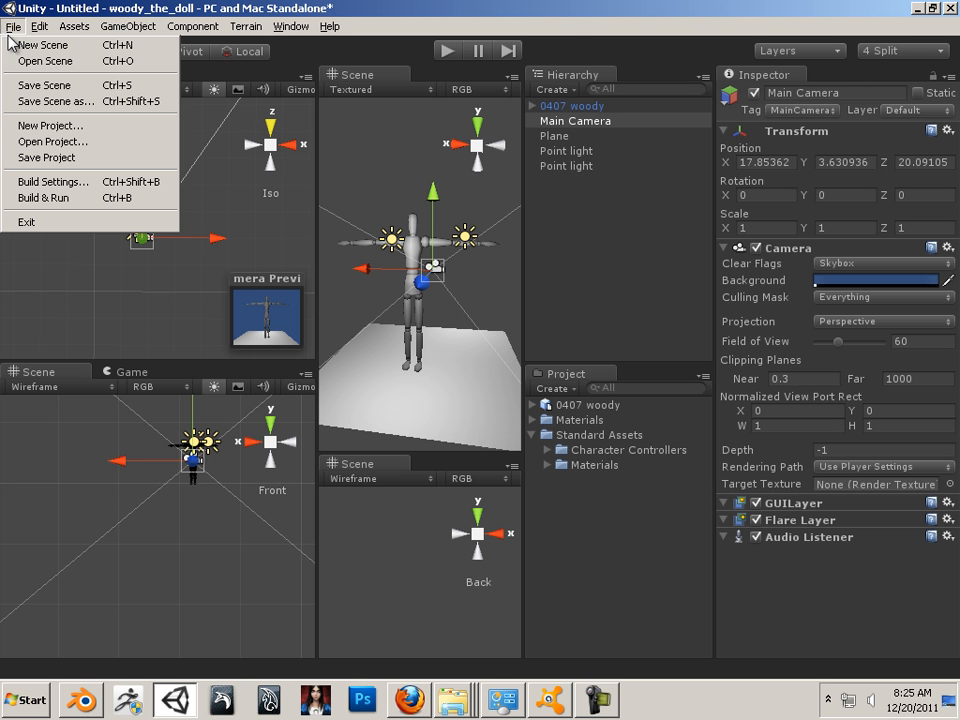
left_click(51, 99)
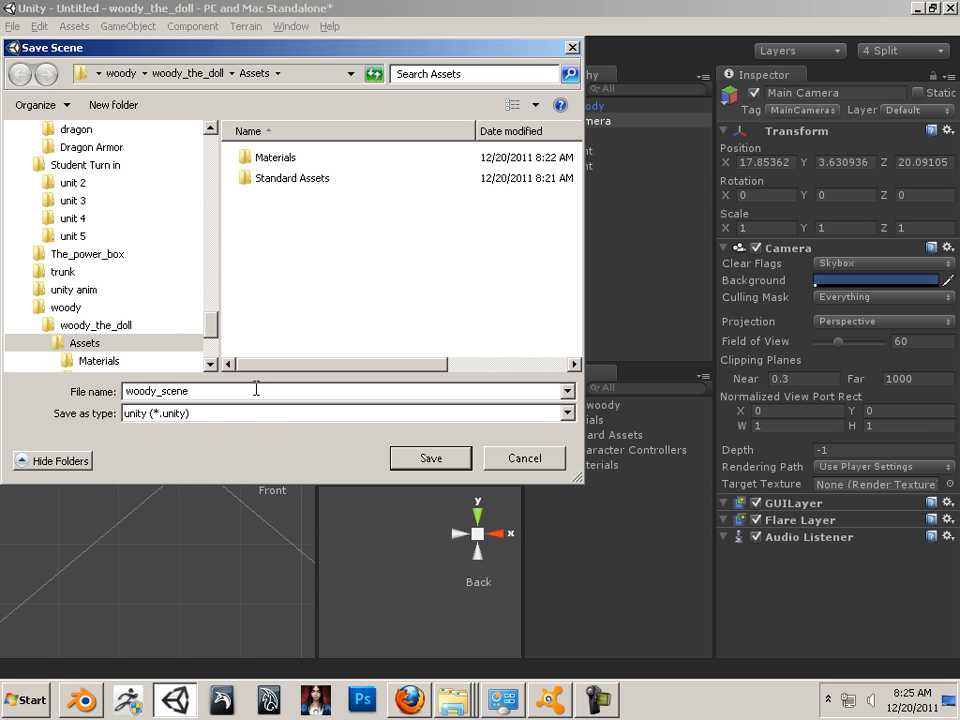
left_click(453, 464)
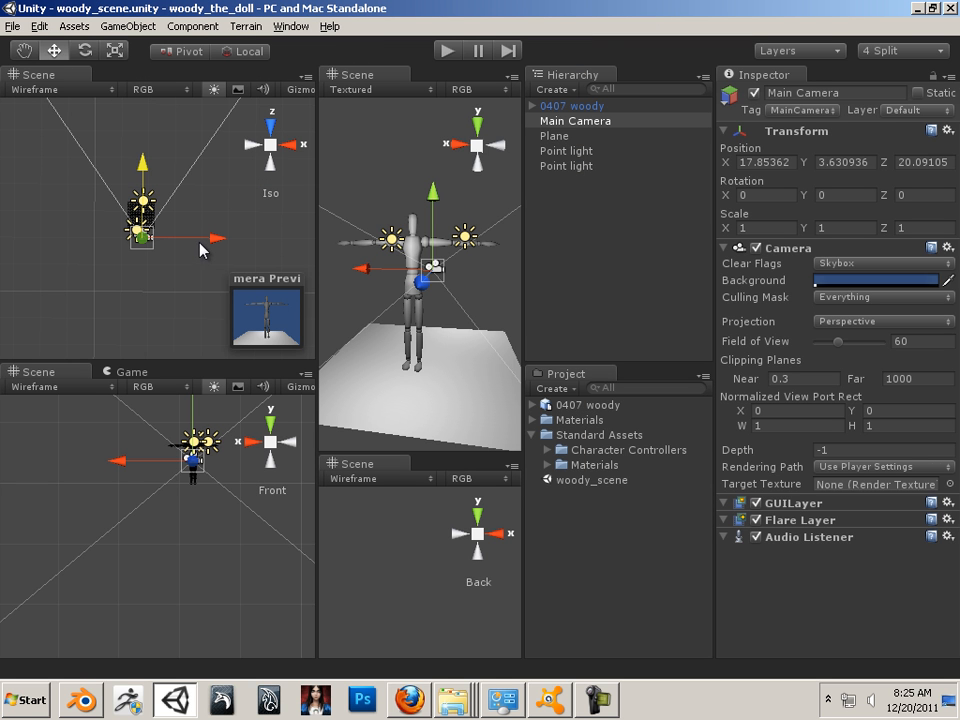